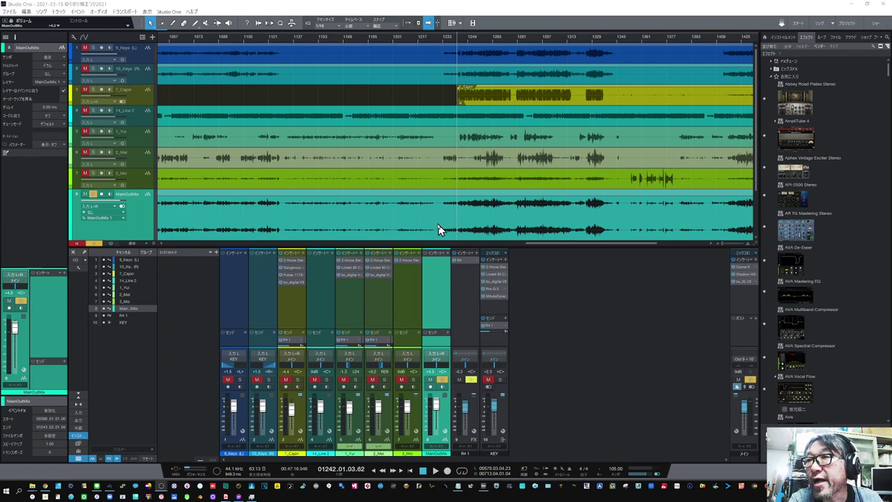
# Step: Recolor the MainOutMix track crimson, stop its playback, and switch the track from soloed to muted
pyautogui.click(71, 220)
pyautogui.click(173, 232)
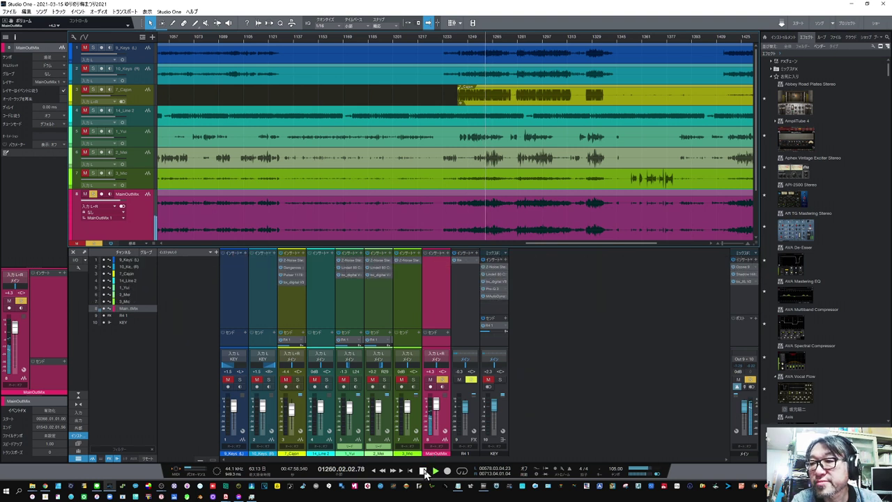
pyautogui.click(423, 472)
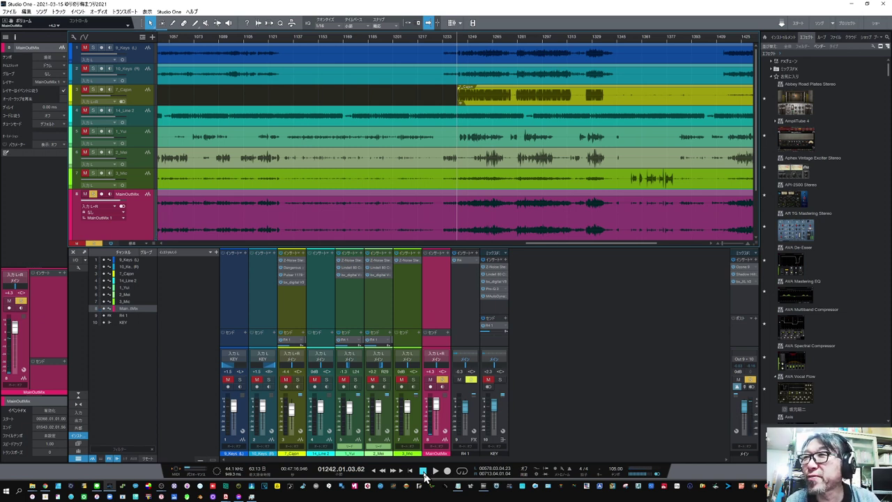
pyautogui.click(93, 194)
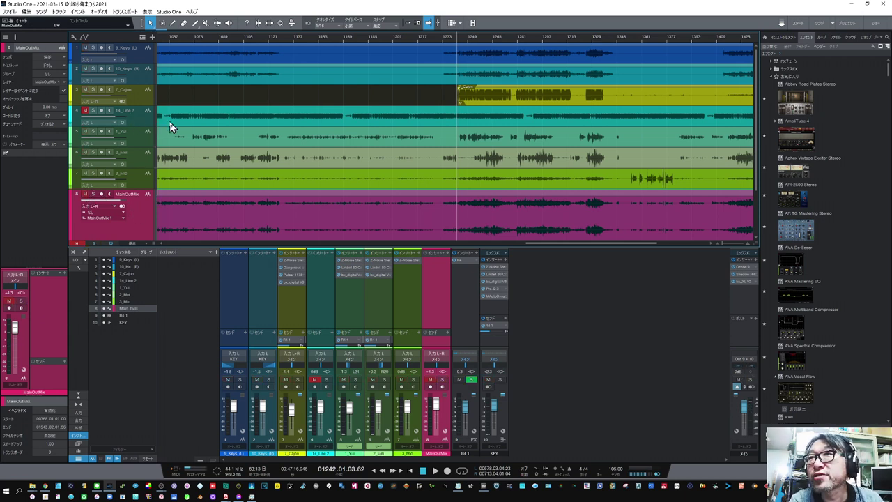
pyautogui.click(348, 116)
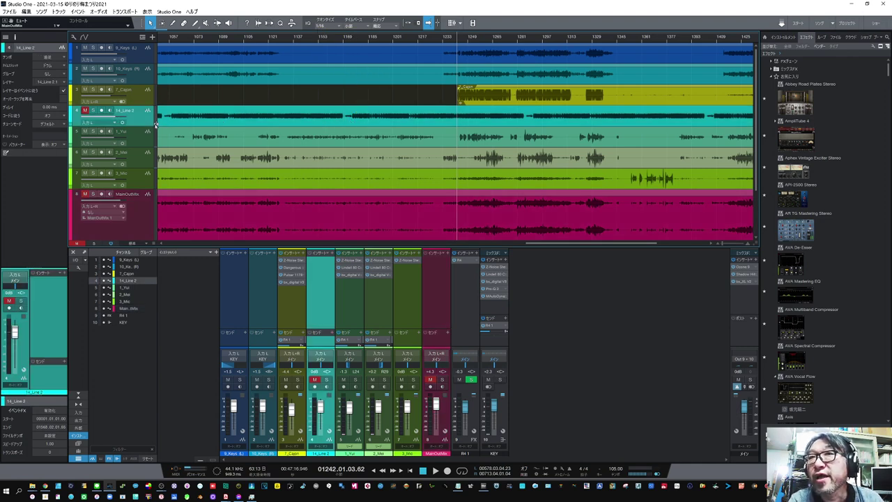
# Step: Recolor track 5 yellow and track 6 orange-brown in the track list
pyautogui.click(135, 134)
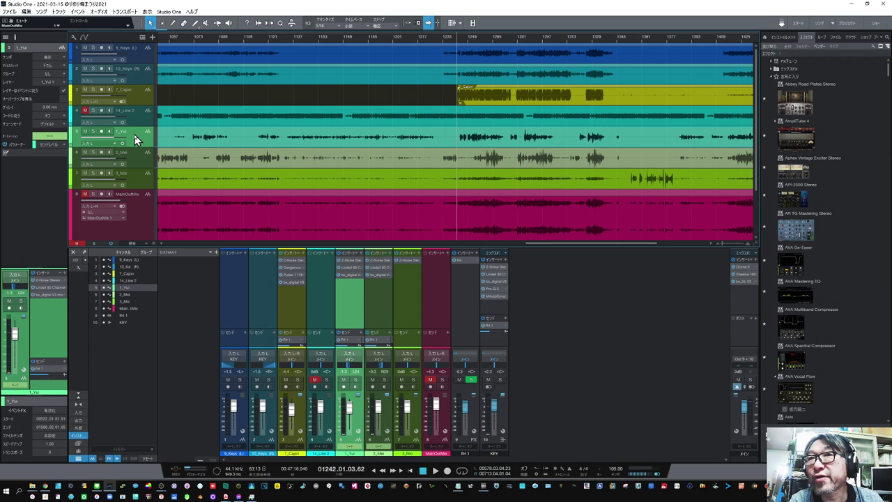
pyautogui.click(70, 137)
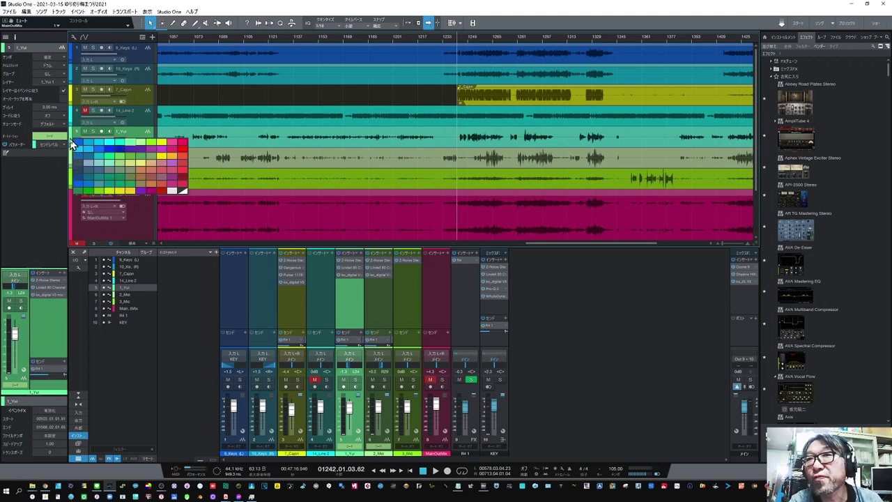
pyautogui.click(164, 145)
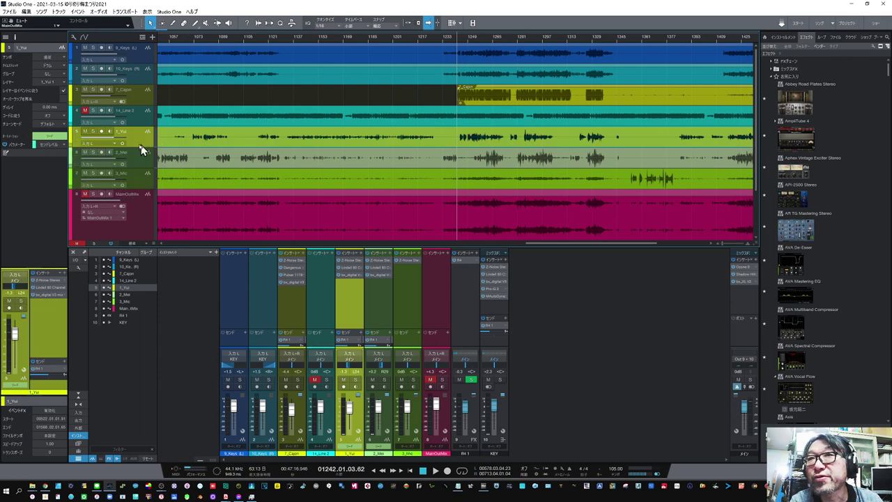
pyautogui.click(75, 166)
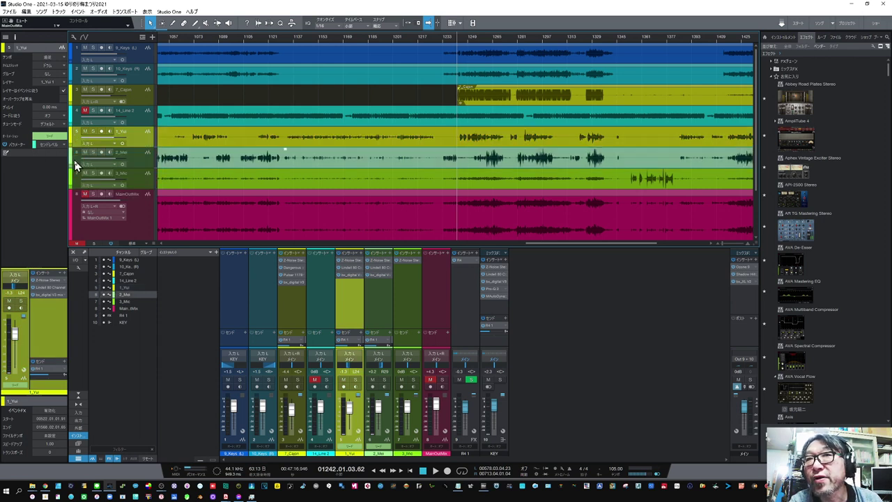
pyautogui.click(70, 166)
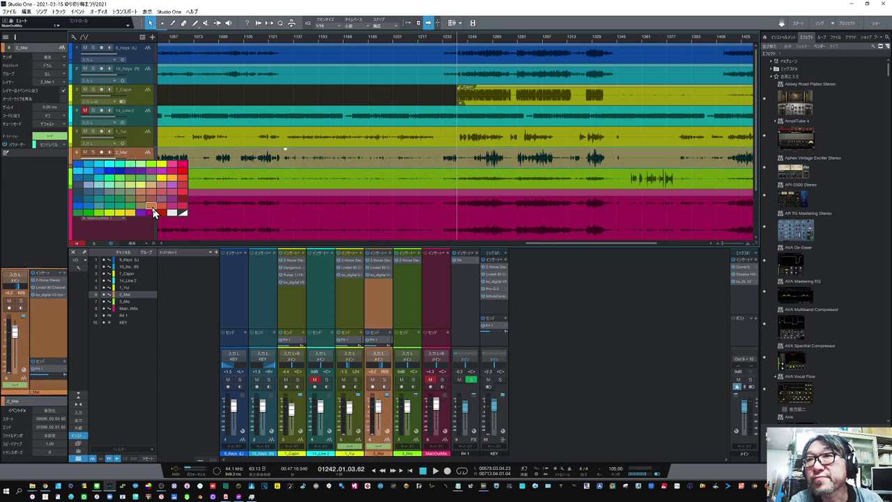
pyautogui.click(155, 212)
pyautogui.click(144, 139)
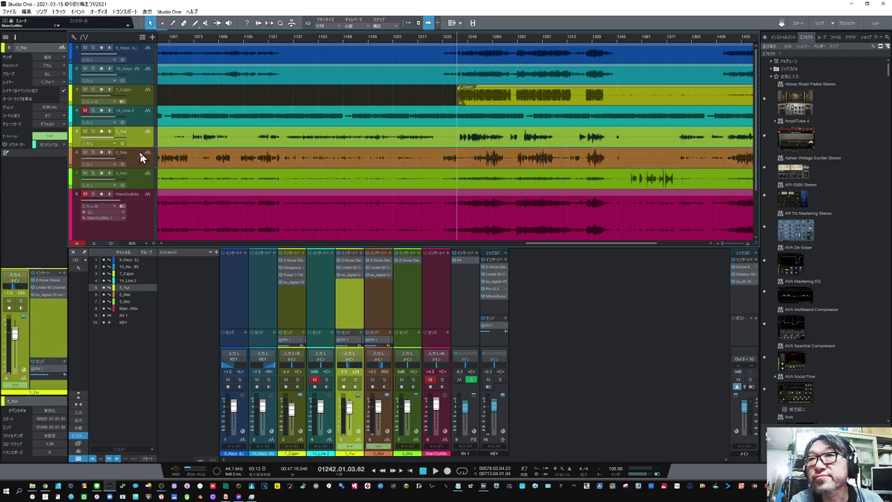
# Step: Go through tracks 5 and 6, the two keys tracks and the KEY bus channel, selecting each in turn
pyautogui.click(139, 157)
pyautogui.click(138, 141)
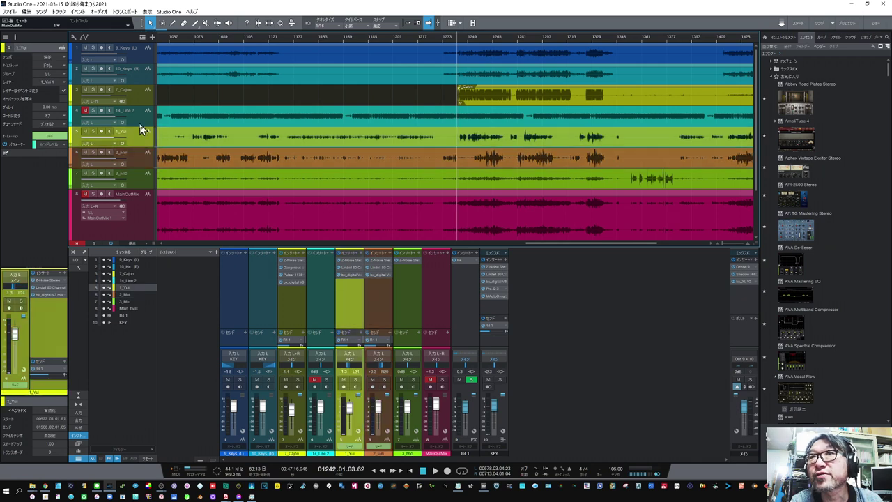
pyautogui.click(145, 62)
pyautogui.click(142, 84)
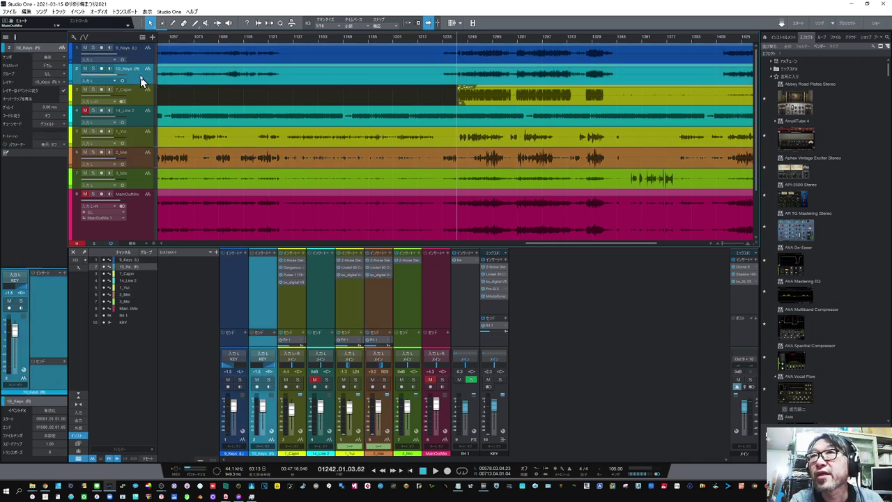
pyautogui.click(143, 60)
pyautogui.click(141, 79)
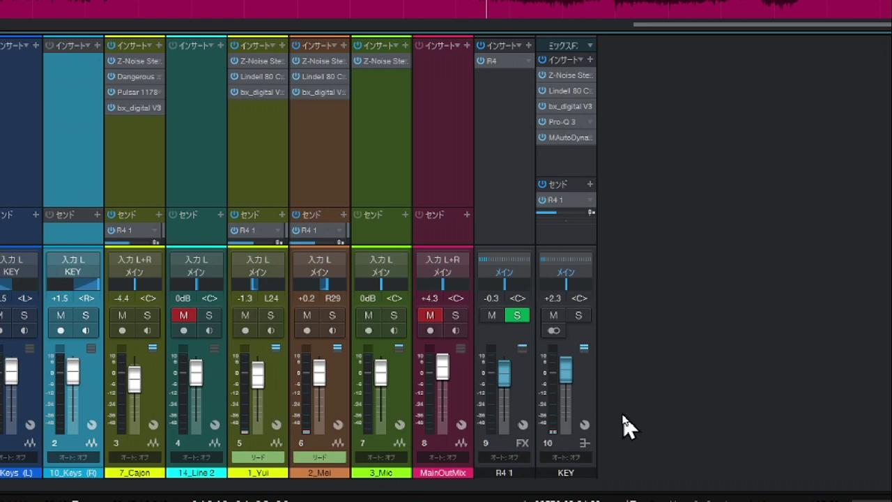
pyautogui.click(570, 166)
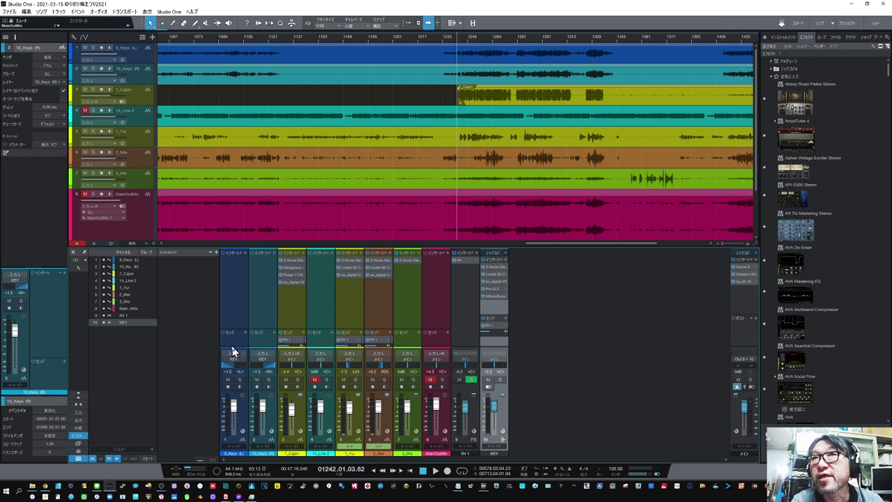
# Step: Solo the 9_Keys (L) and 10_Keys (R) tracks and play them back with the KEY bus inserts bypassed
pyautogui.click(92, 48)
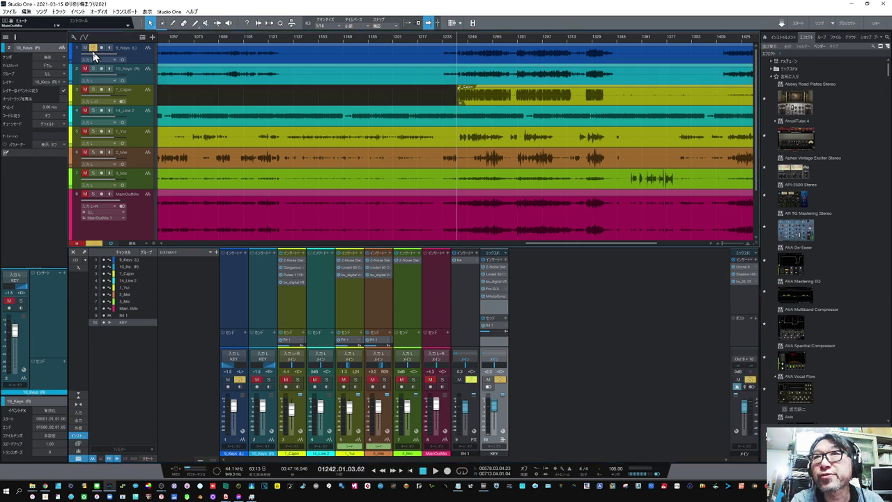
pyautogui.click(94, 61)
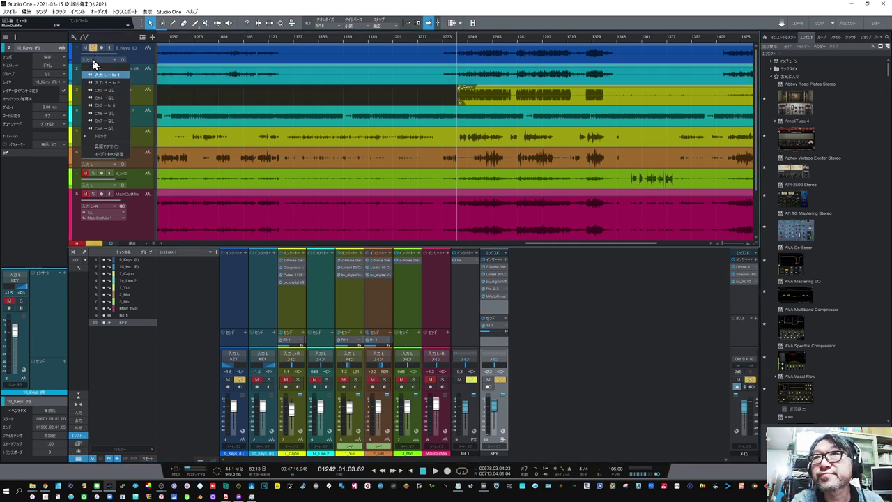
pyautogui.click(140, 64)
pyautogui.click(94, 70)
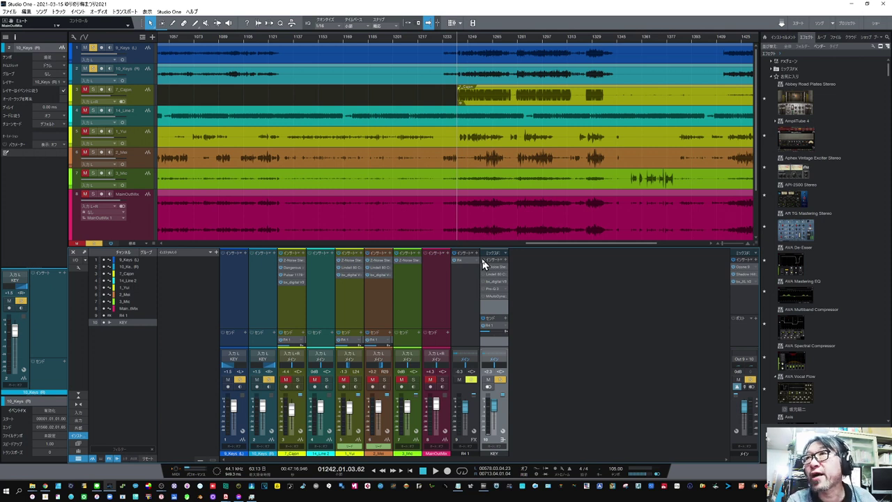
pyautogui.press('space')
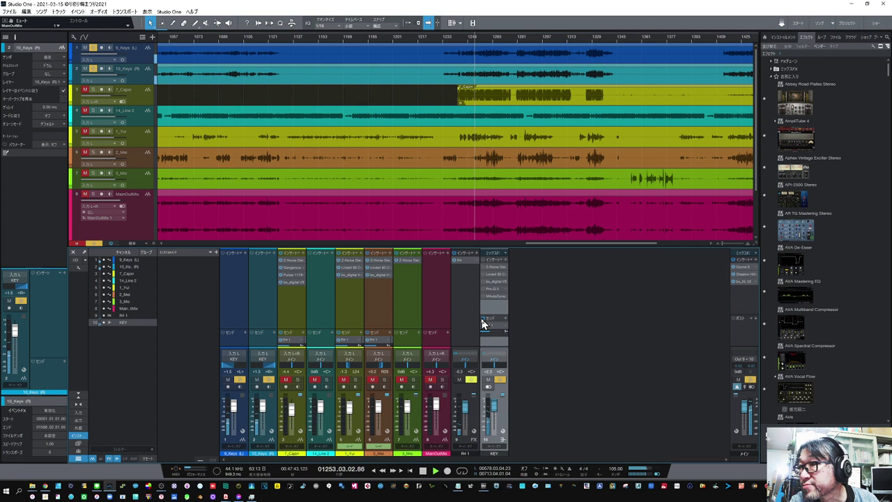
pyautogui.click(423, 472)
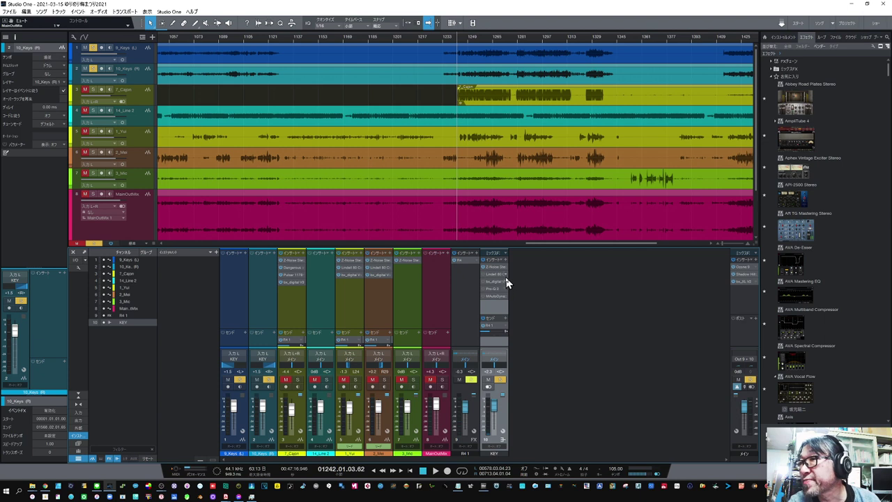
# Step: Inspect Z-Noise Stereo on the KEY bus and compare the keys with Lindell 80 Channel active and bypassed
pyautogui.doubleClick(494, 271)
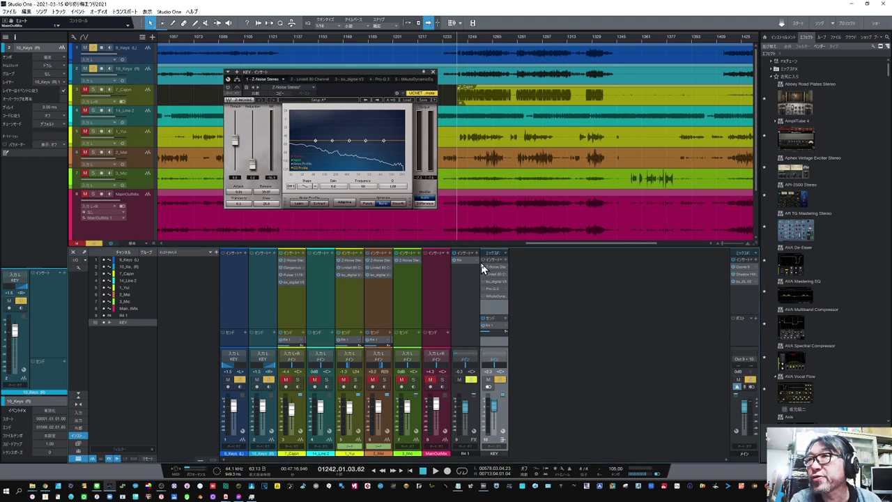
pyautogui.click(433, 73)
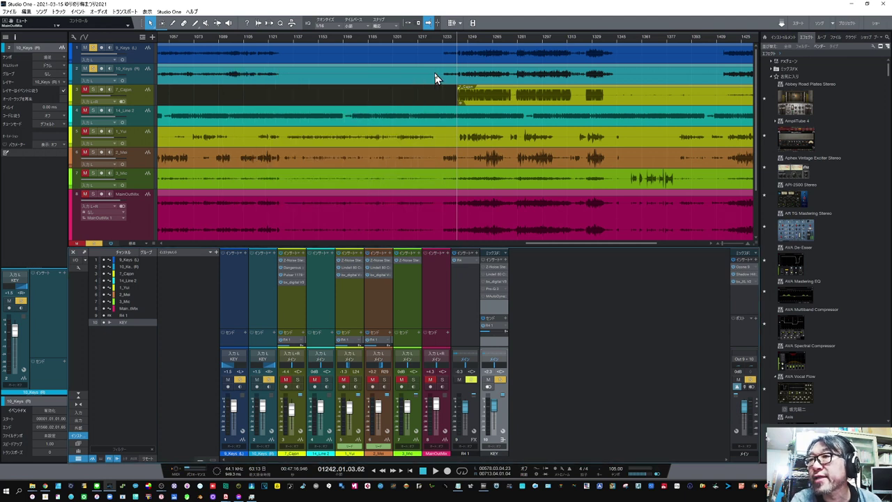
pyautogui.click(493, 275)
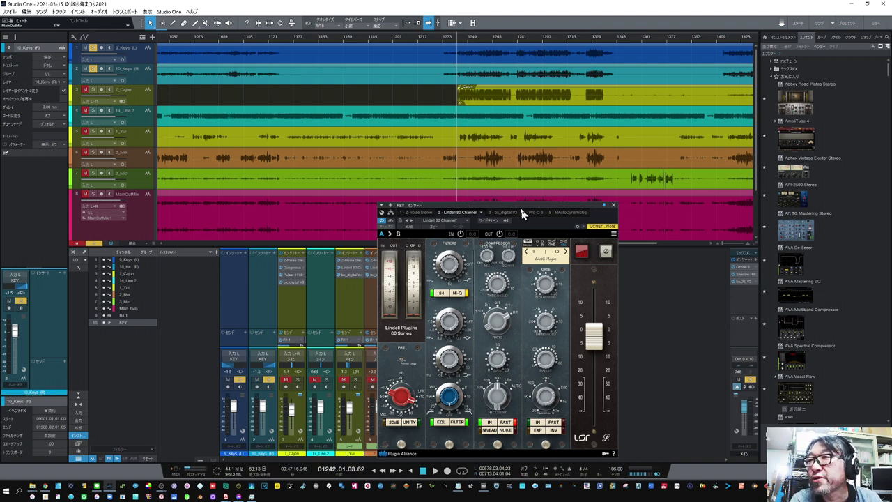
pyautogui.moveTo(526, 210); pyautogui.dragTo(340, 143)
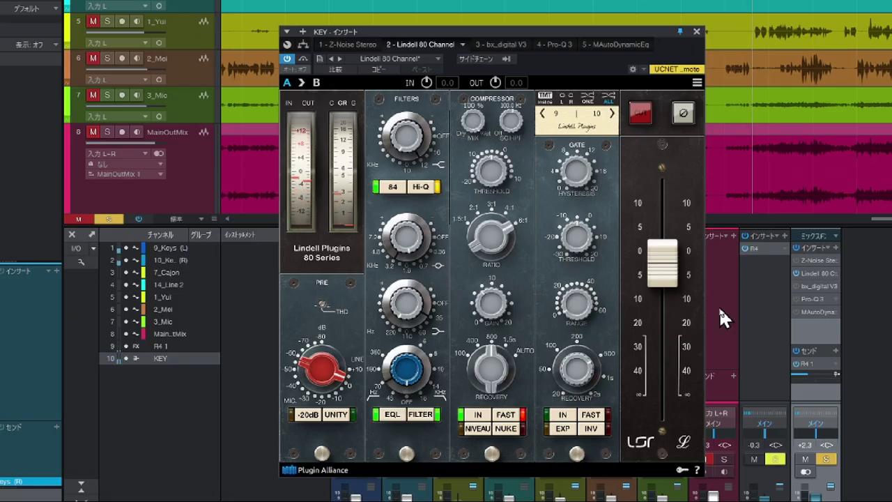
pyautogui.click(288, 60)
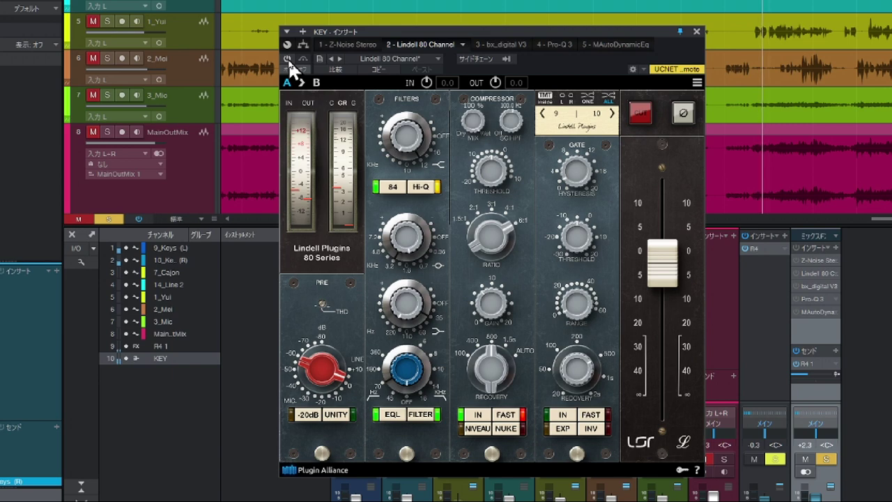
pyautogui.click(289, 60)
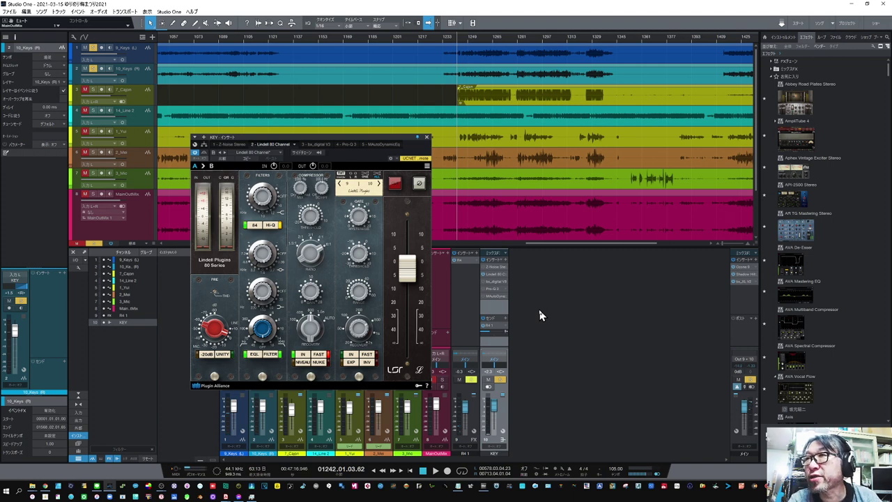
# Step: In bx_digital V3 on the KEY bus, set the Mono-Section Bass Shift to -4.3 and LF gain to -3.3 dB
pyautogui.click(488, 287)
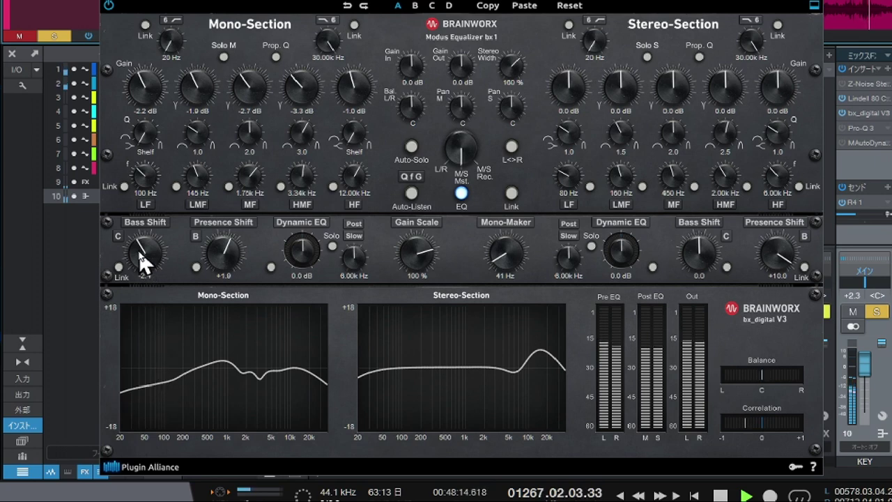
pyautogui.moveTo(141, 262); pyautogui.dragTo(135, 257)
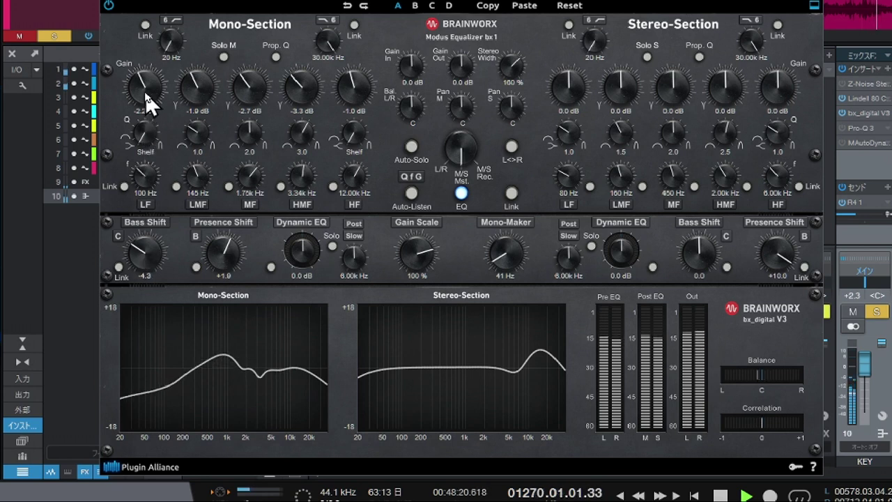
pyautogui.moveTo(144, 90); pyautogui.dragTo(145, 93)
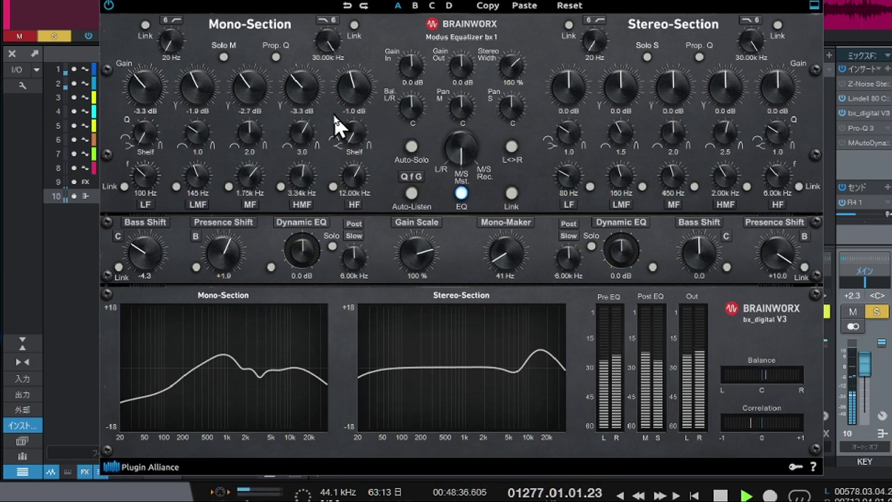
pyautogui.press('space')
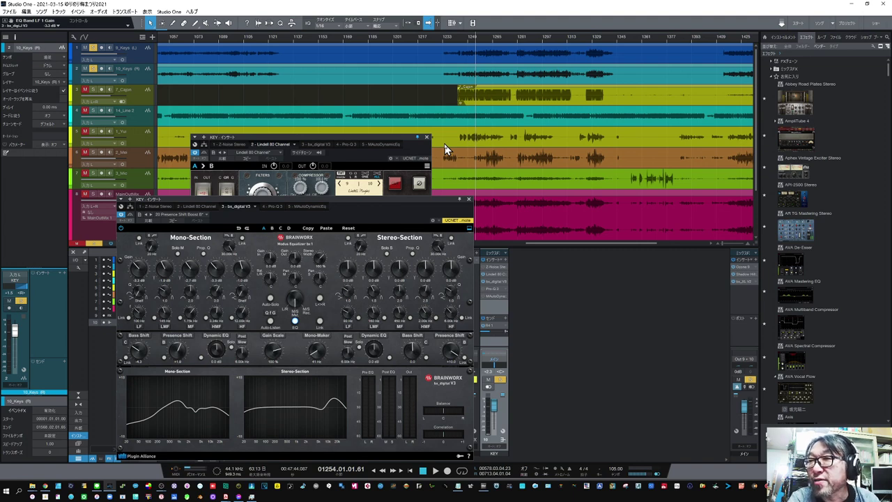
pyautogui.click(470, 199)
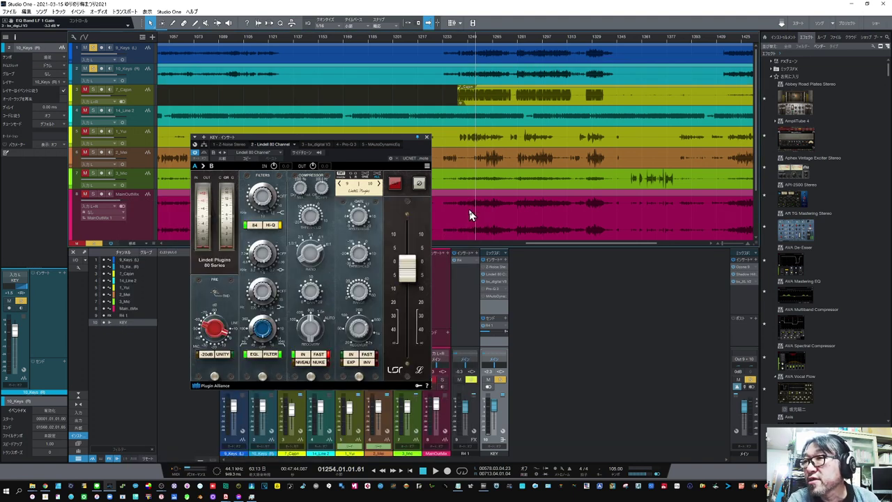
# Step: Audition the KEY bus's Pro-Q 3 equalizer during playback of the soloed keys and close the plug-in
pyautogui.click(493, 292)
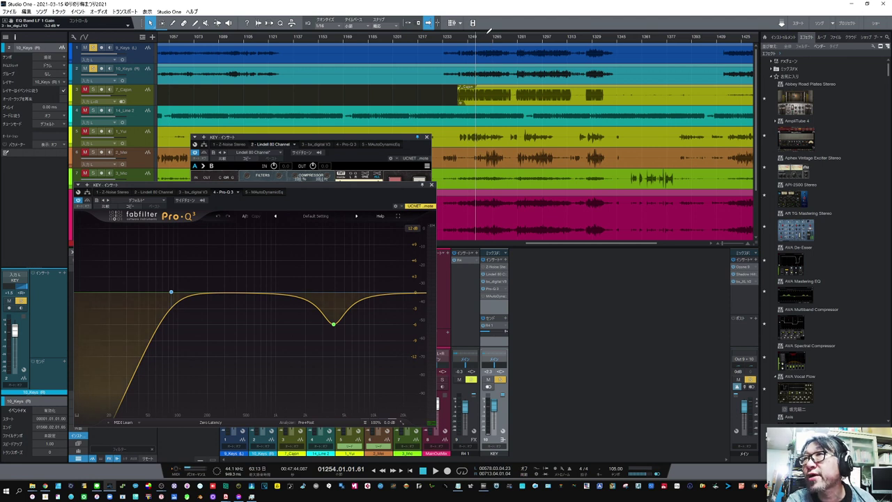
pyautogui.click(497, 42)
pyautogui.press('space')
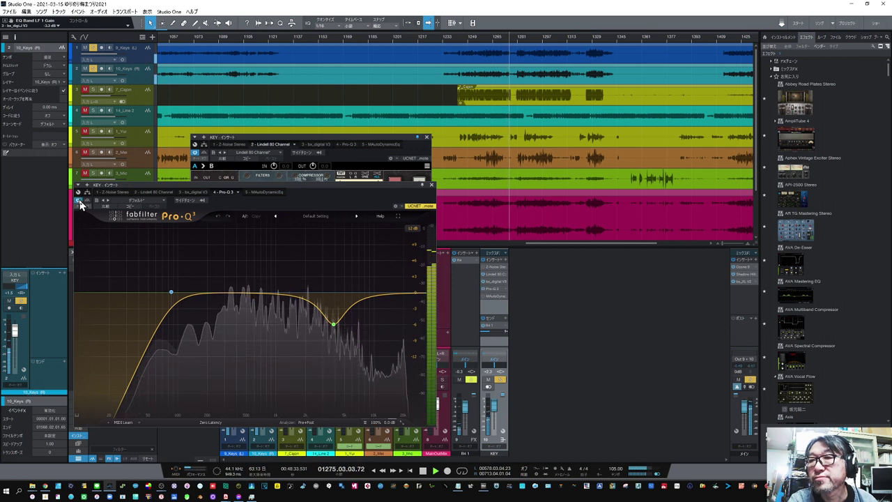
pyautogui.press('space')
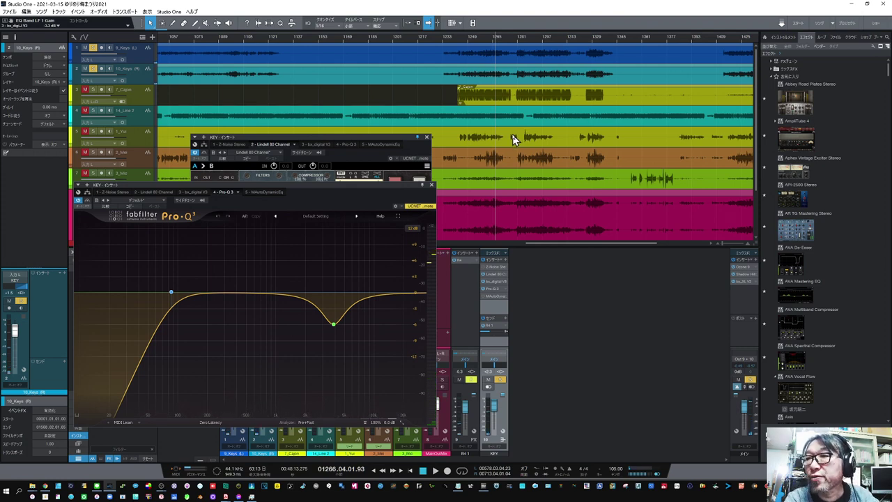
pyautogui.click(431, 187)
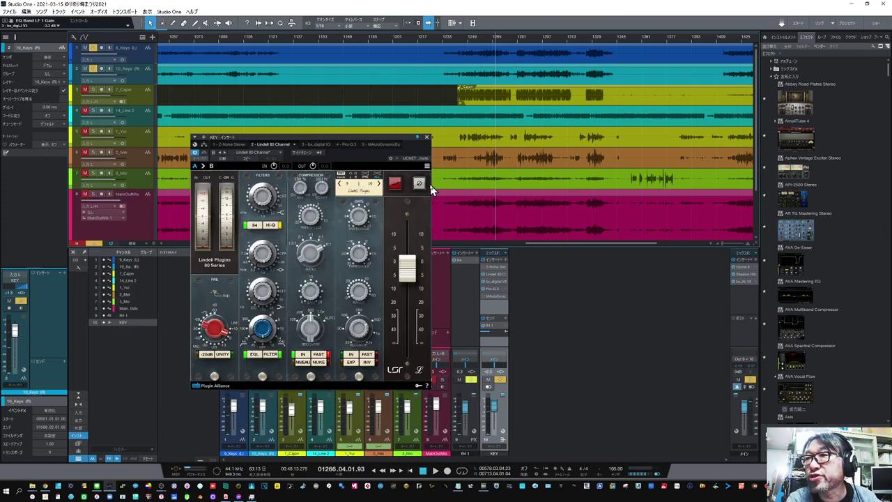
# Step: Inspect MAutoDynamicEq on the KEY bus, close the bus's open plug-ins, and select vocal track 5
pyautogui.click(490, 296)
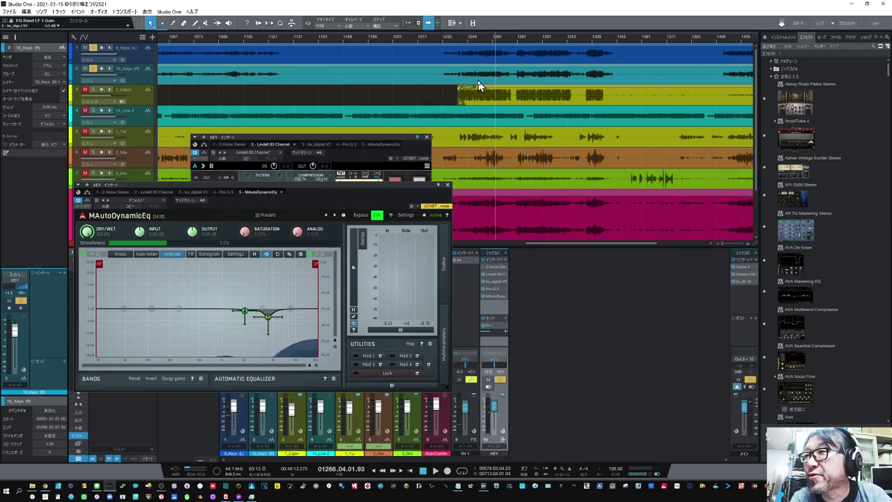
pyautogui.click(447, 186)
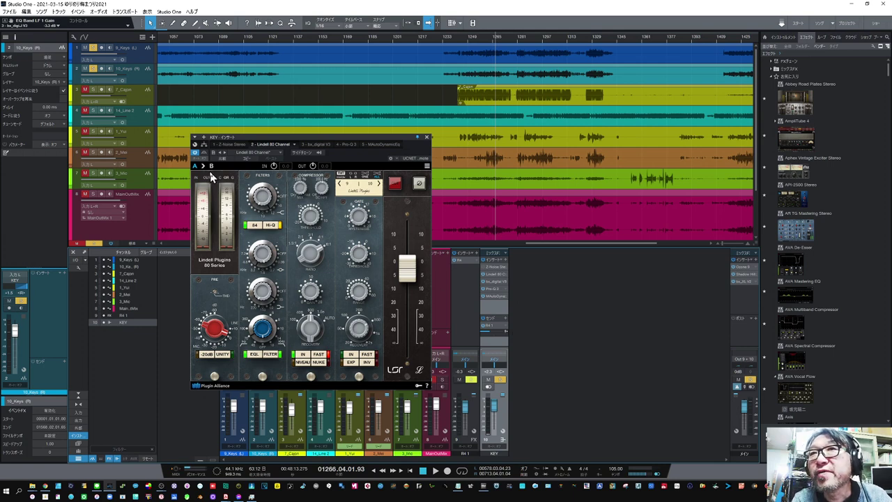
pyautogui.click(138, 143)
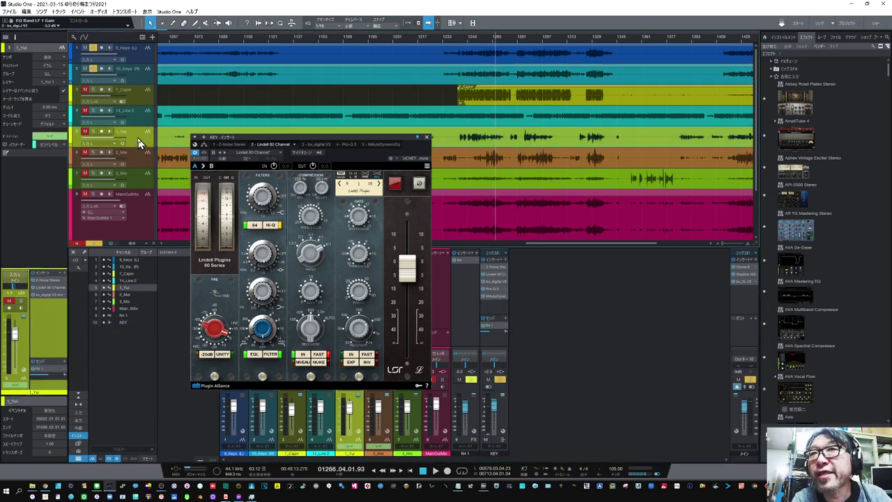
pyautogui.click(427, 138)
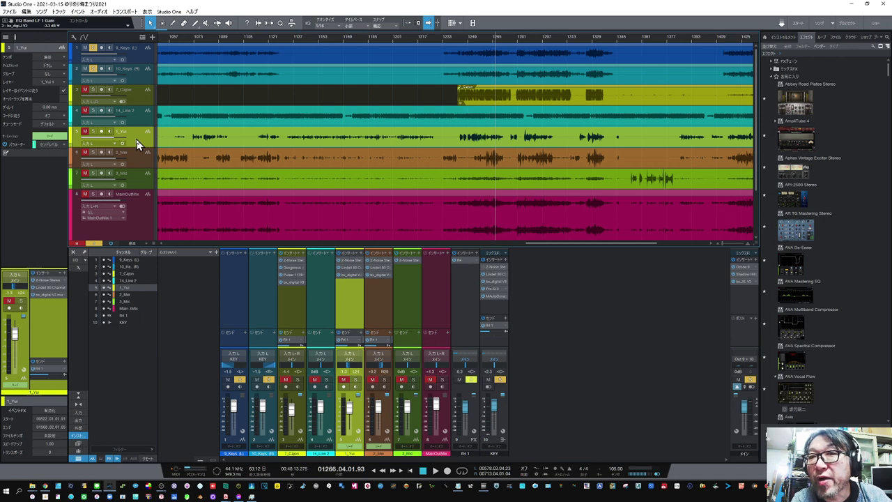
# Step: Inspect Z-Noise Stereo on vocal track 5 and compare the soloed vocal with Lindell 80 Channel active and bypassed
pyautogui.doubleClick(52, 281)
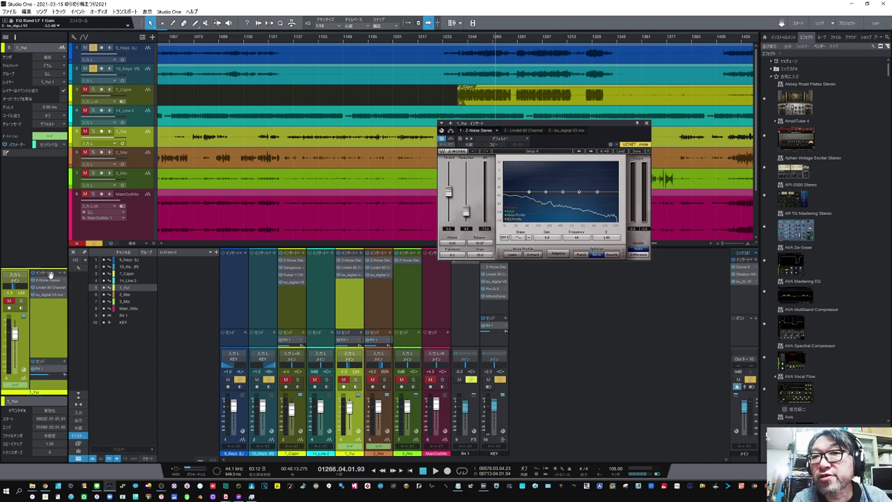
pyautogui.doubleClick(44, 288)
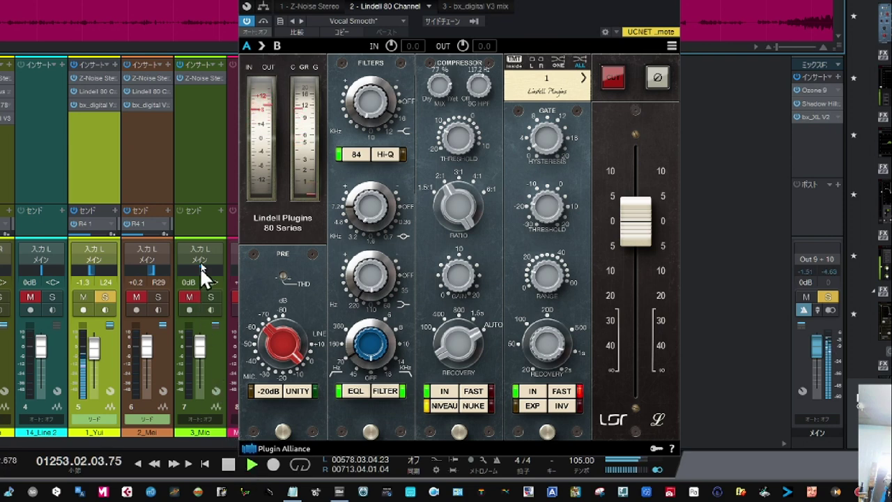
pyautogui.click(247, 21)
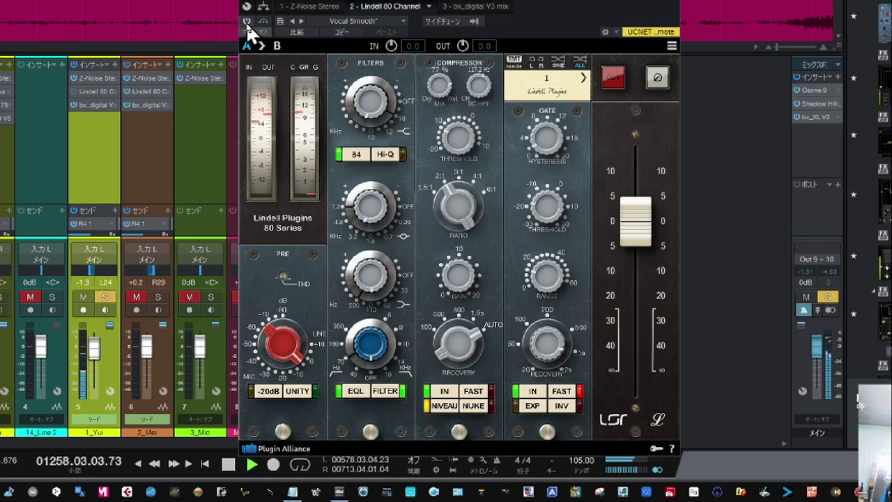
pyautogui.click(247, 22)
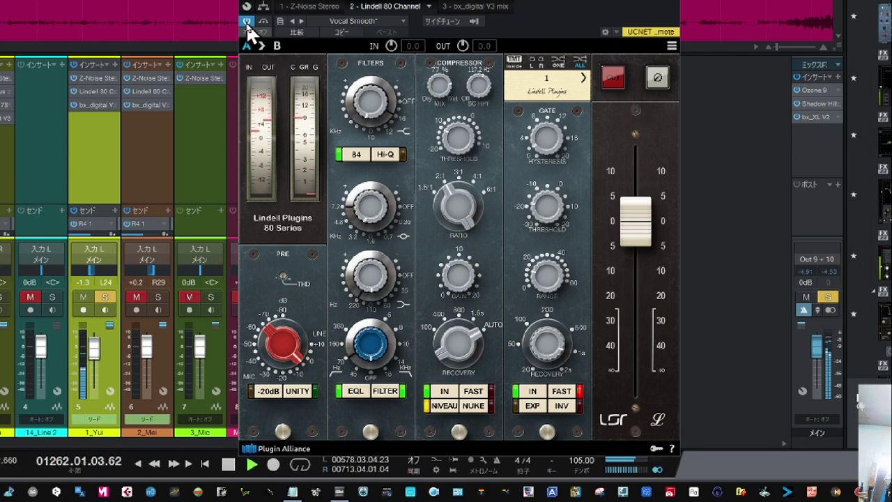
pyautogui.press('space')
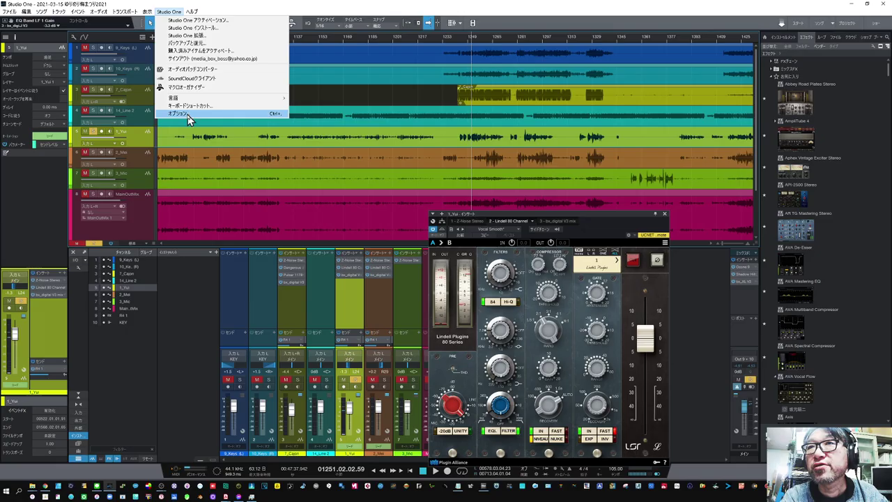
# Step: Check the processing and audio device settings in the program options, including the device block size
pyautogui.click(187, 114)
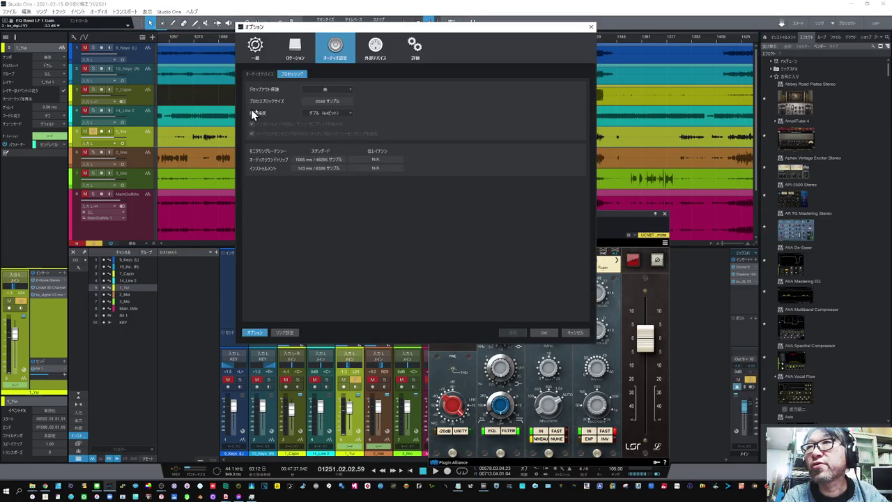
pyautogui.click(269, 79)
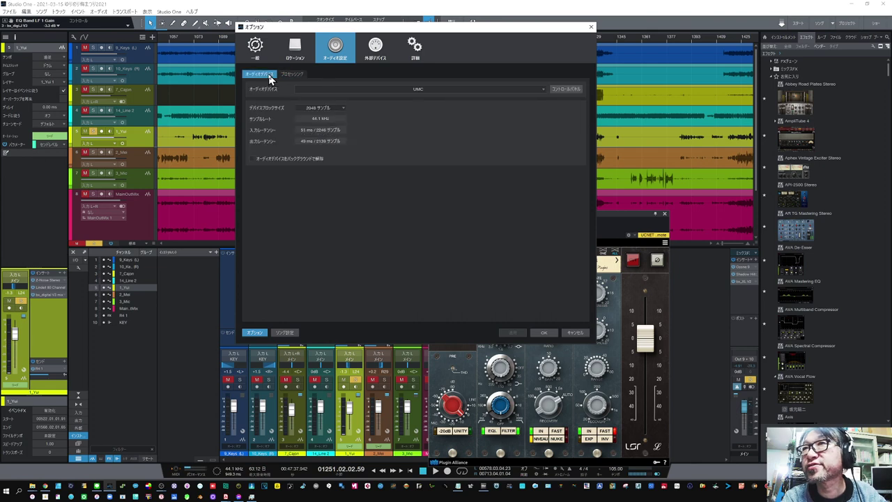
pyautogui.click(545, 333)
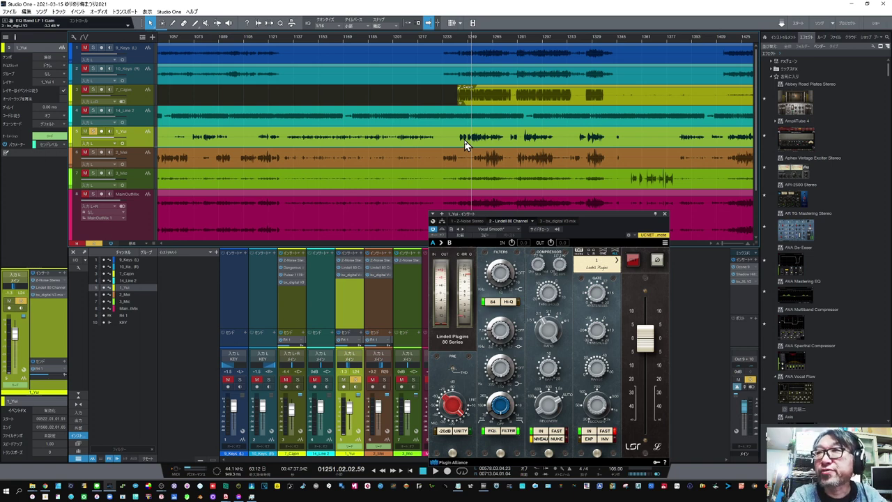
# Step: Adjust the EQ in Lindell 80 Channel on vocal track 5, setting Mid Gain to about 1.35 dB
pyautogui.moveTo(503, 216); pyautogui.dragTo(286, 152)
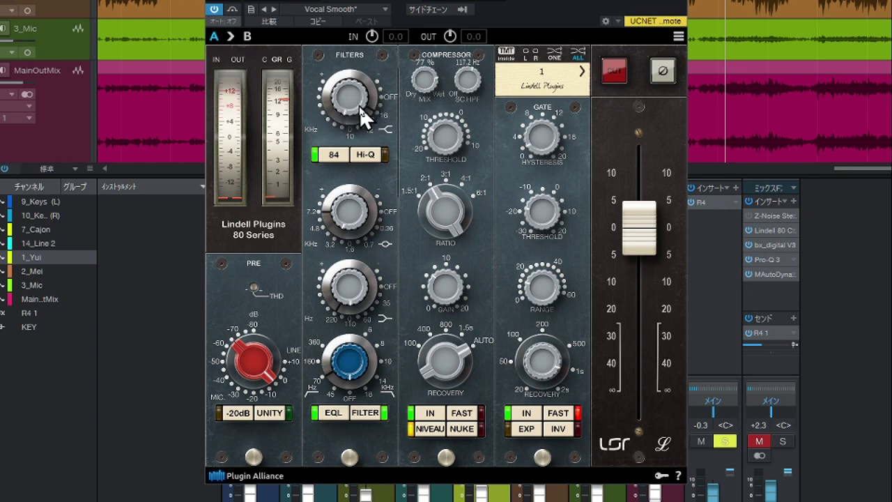
pyautogui.moveTo(359, 98)
pyautogui.scroll(3, 361, 214)
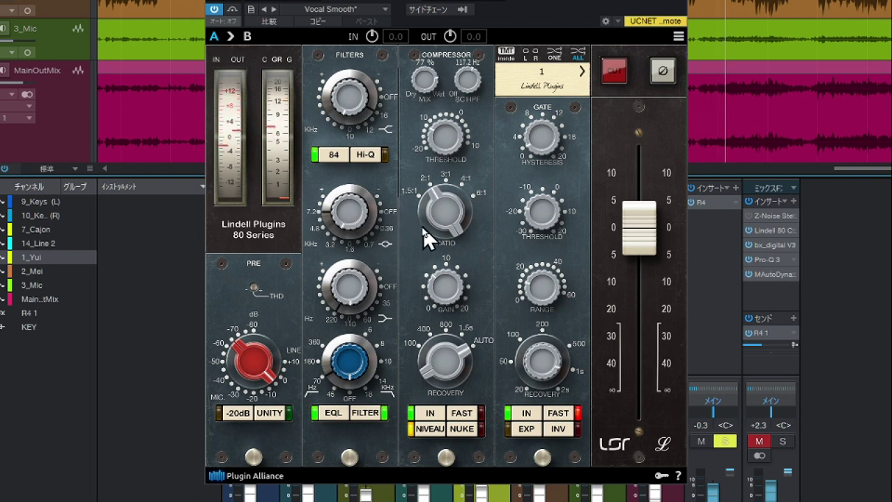
pyautogui.moveTo(346, 216); pyautogui.dragTo(345, 223)
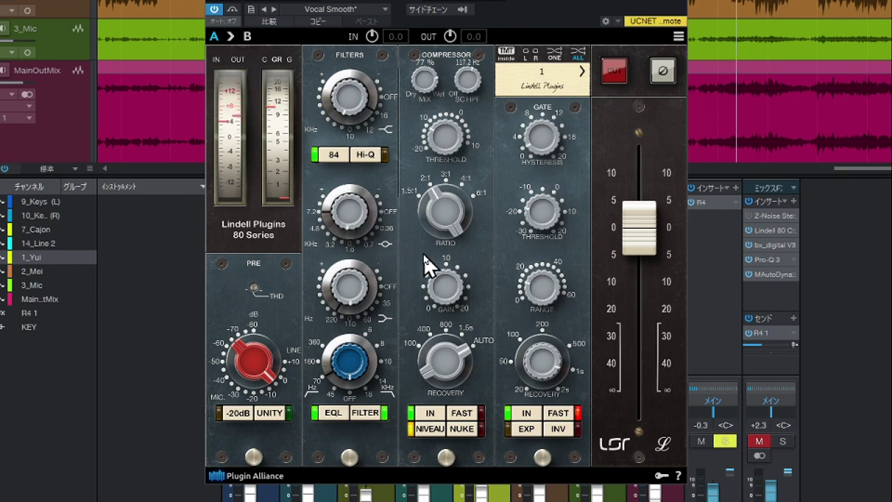
# Step: Compare vocal track 5 with Lindell 80 Channel bypassed and active, and inspect the upper-frequency dip in the KEY bus's Pro-Q 3
pyautogui.click(214, 10)
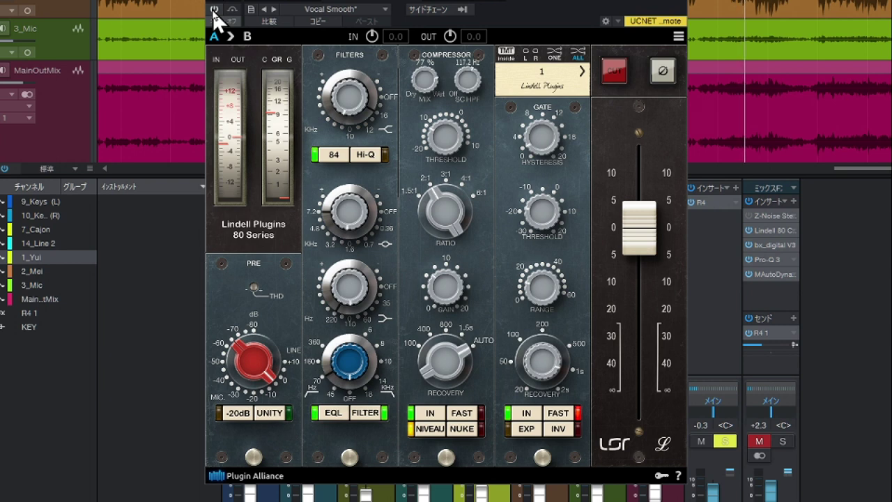
pyautogui.click(214, 10)
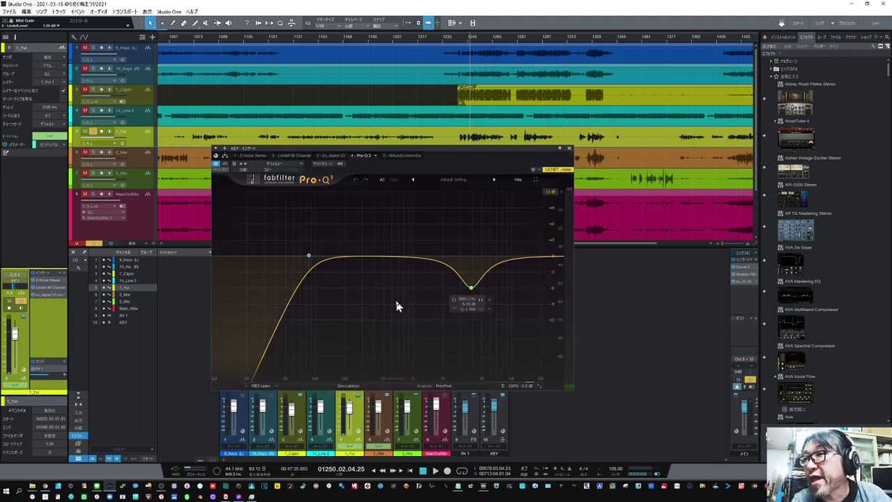
pyautogui.moveTo(469, 295)
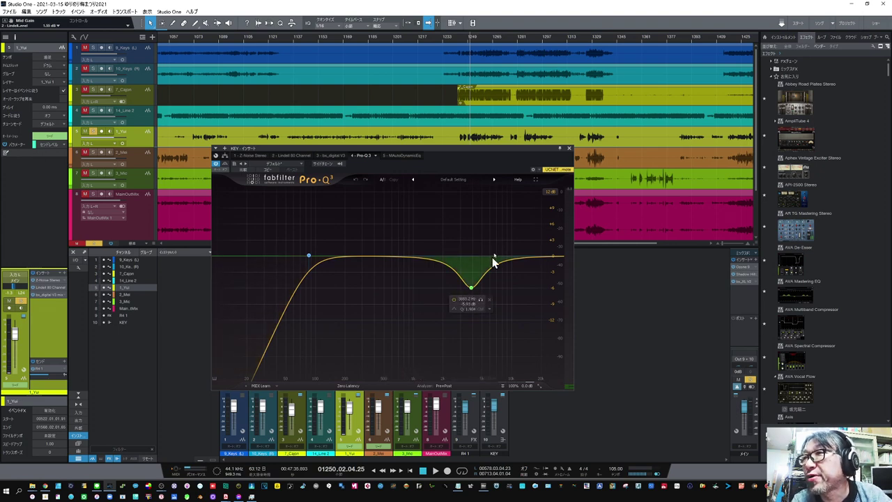
pyautogui.click(567, 148)
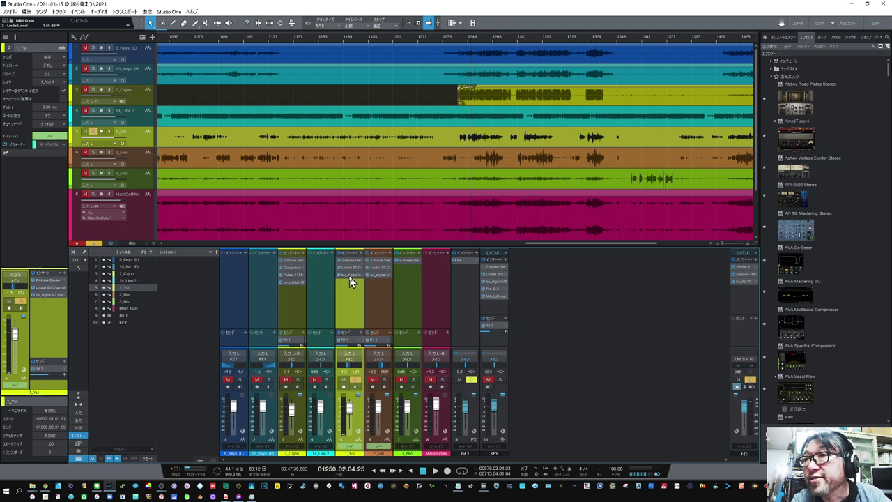
# Step: Compare vocal track 5 with bx_digital V3 mix bypassed and active, and set its Presence Shift to +2.2
pyautogui.doubleClick(351, 276)
pyautogui.moveTo(218, 200); pyautogui.dragTo(239, 155)
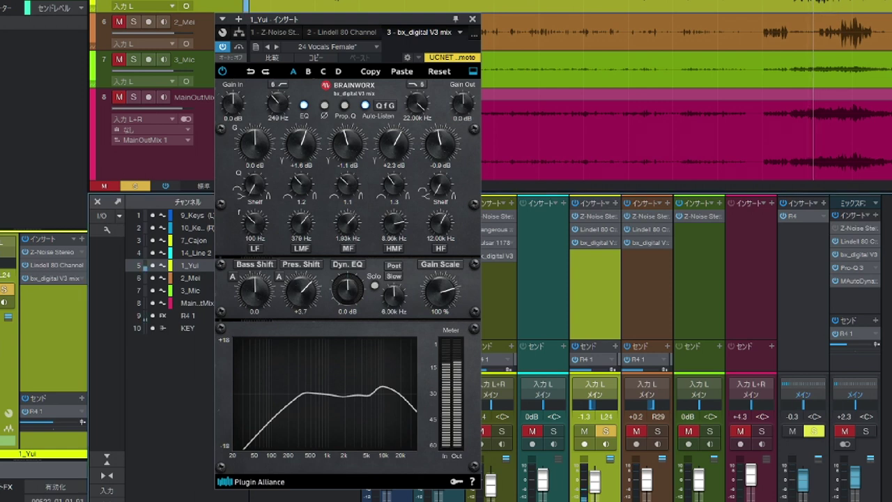
pyautogui.click(223, 72)
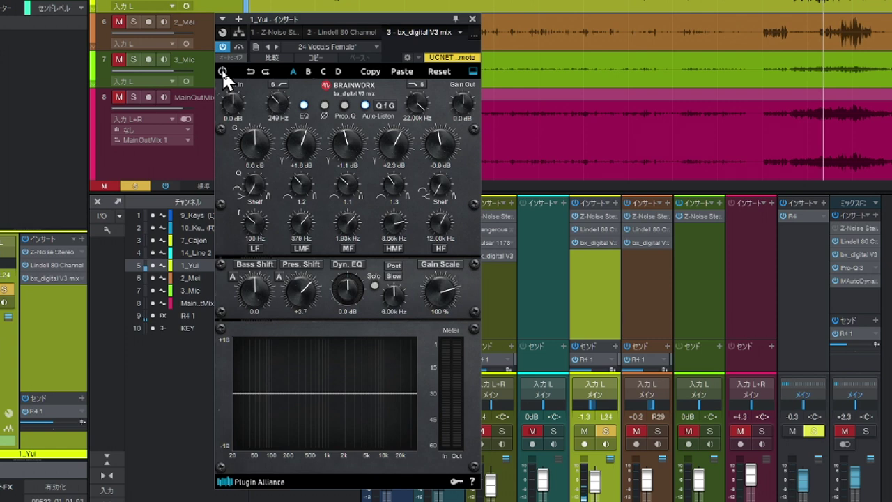
pyautogui.click(223, 72)
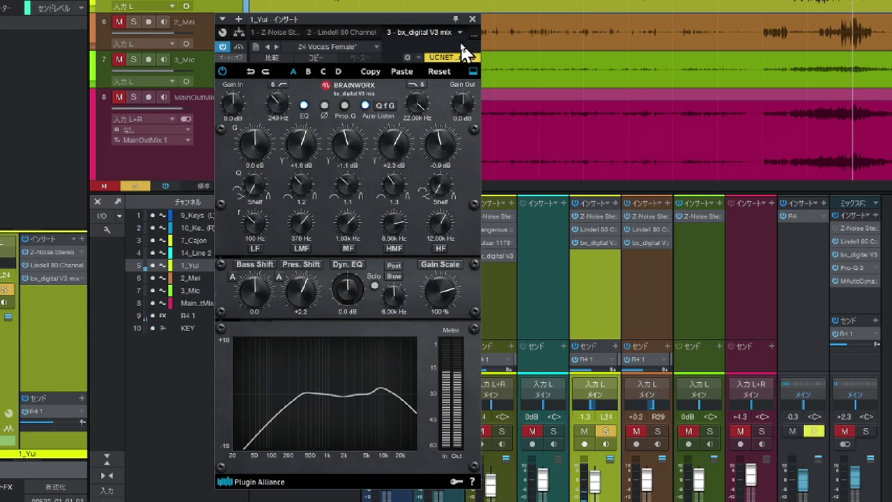
pyautogui.click(472, 18)
pyautogui.press('space')
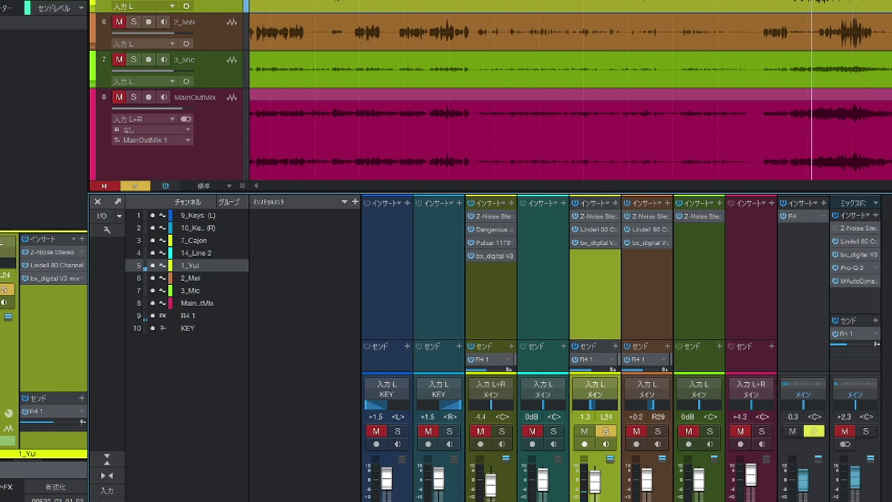
# Step: Move the solo from vocal track 5 to vocal track 6 and select track 6's recording for playback
pyautogui.click(134, 20)
pyautogui.click(132, 0)
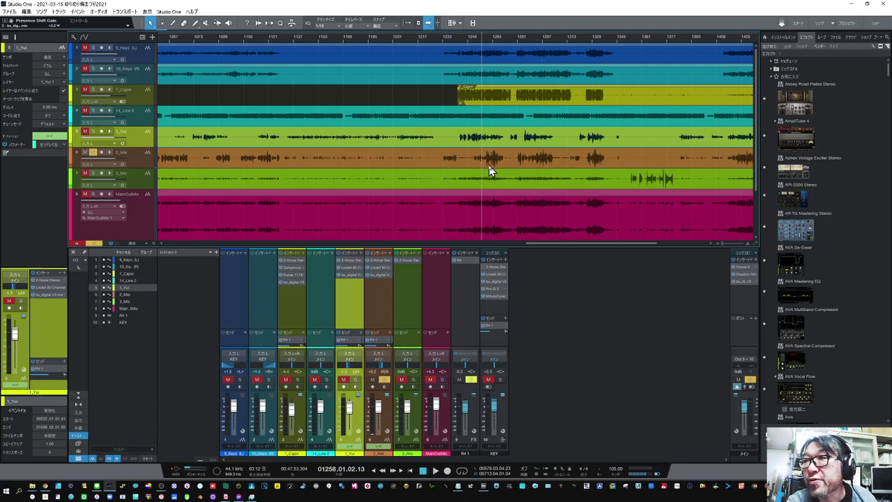
pyautogui.click(490, 167)
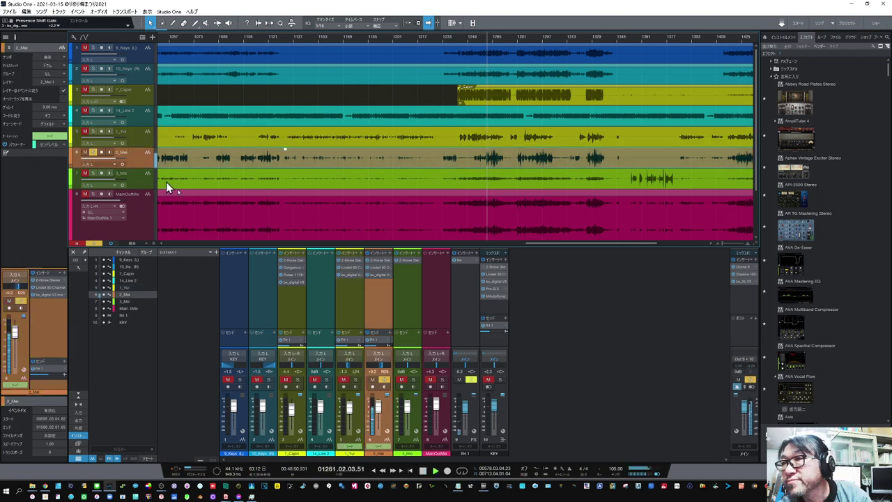
# Step: Adjust the compressor threshold in Lindell 80 Channel on vocal track 6 during playback
pyautogui.click(377, 270)
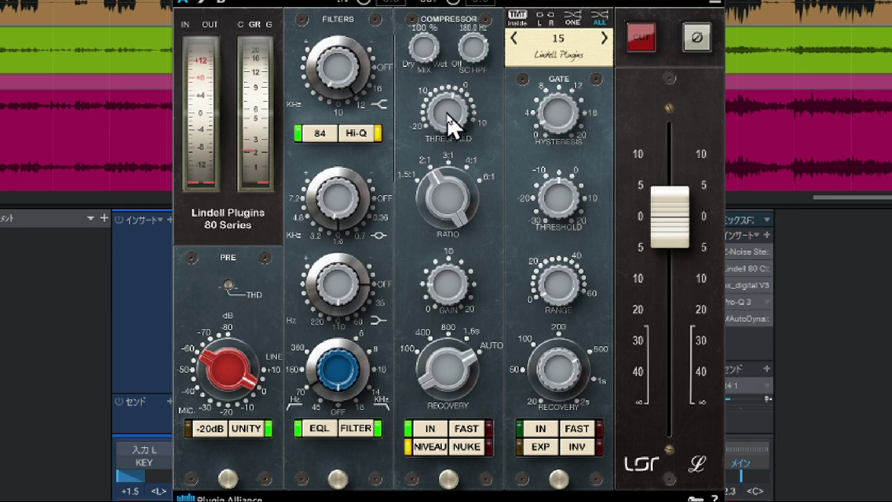
pyautogui.moveTo(450, 125)
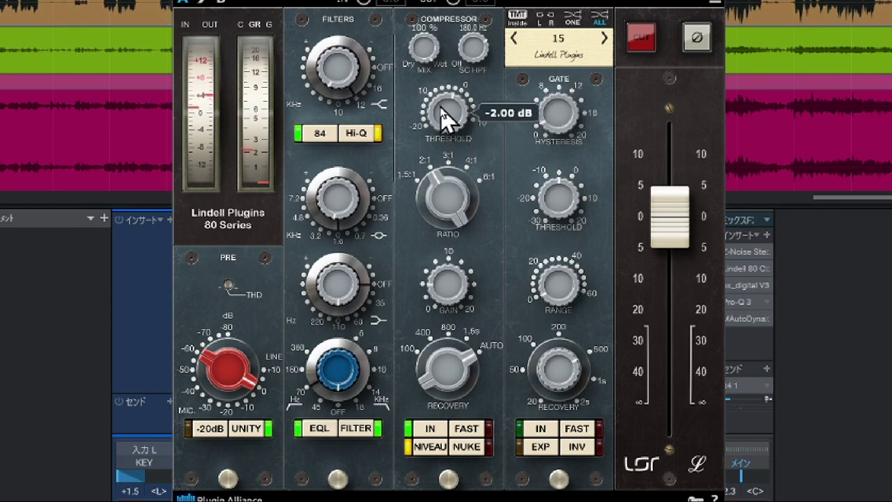
pyautogui.moveTo(442, 114); pyautogui.dragTo(439, 121)
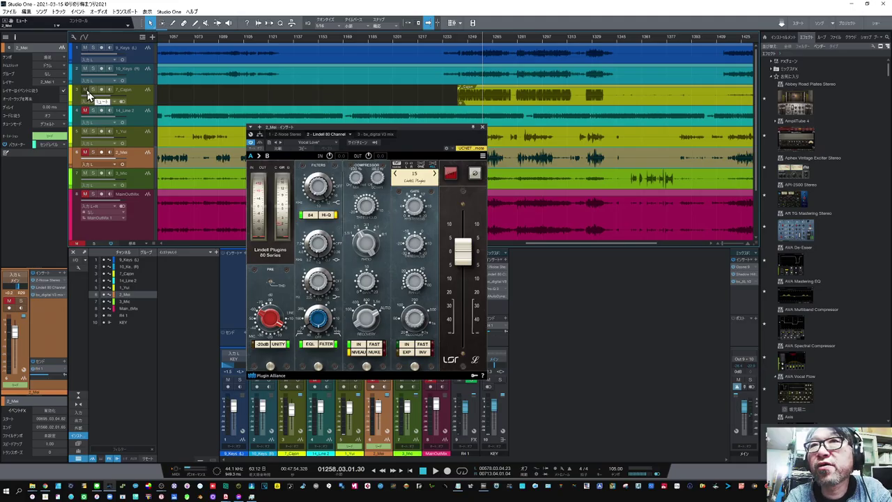
# Step: Solo the 7_Cajon track and raise its Z-Noise Stereo Reduction to about 14 dB
pyautogui.click(92, 89)
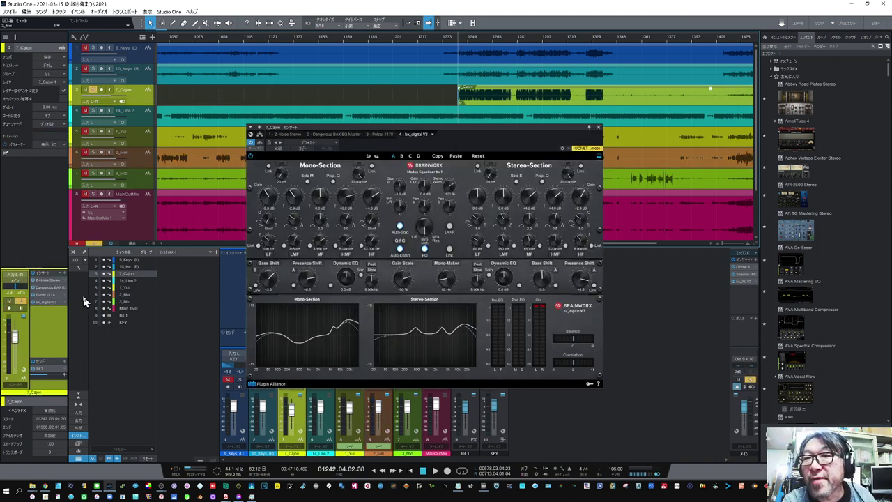
pyautogui.click(598, 129)
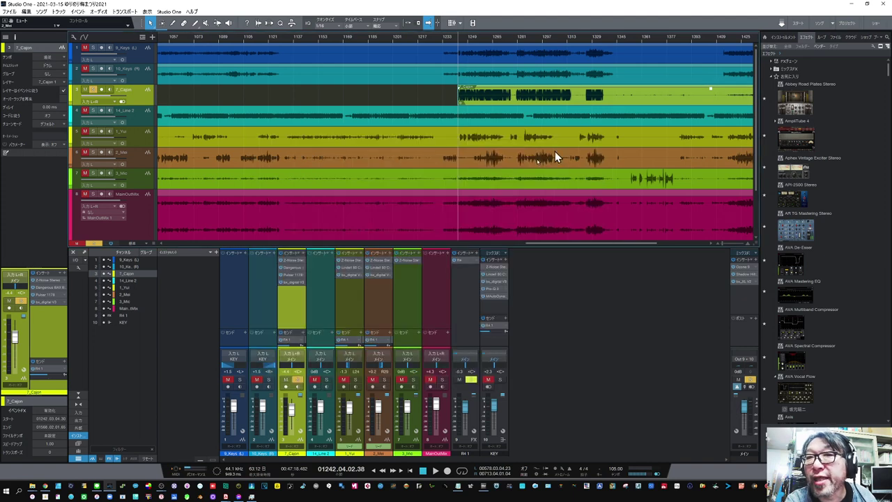
pyautogui.click(53, 281)
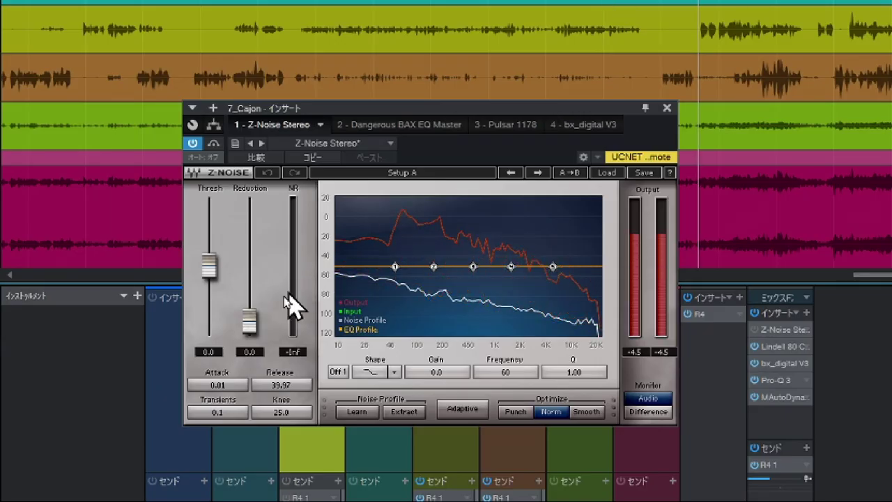
pyautogui.moveTo(250, 322); pyautogui.dragTo(250, 291)
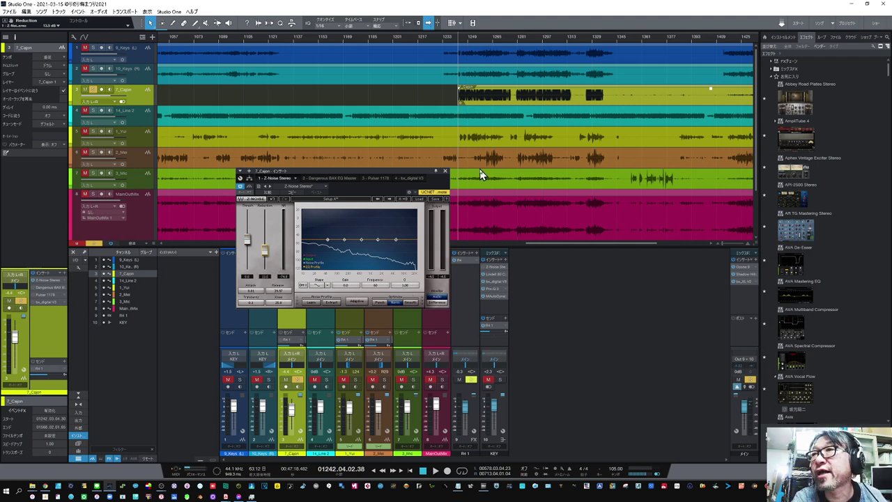
pyautogui.click(447, 171)
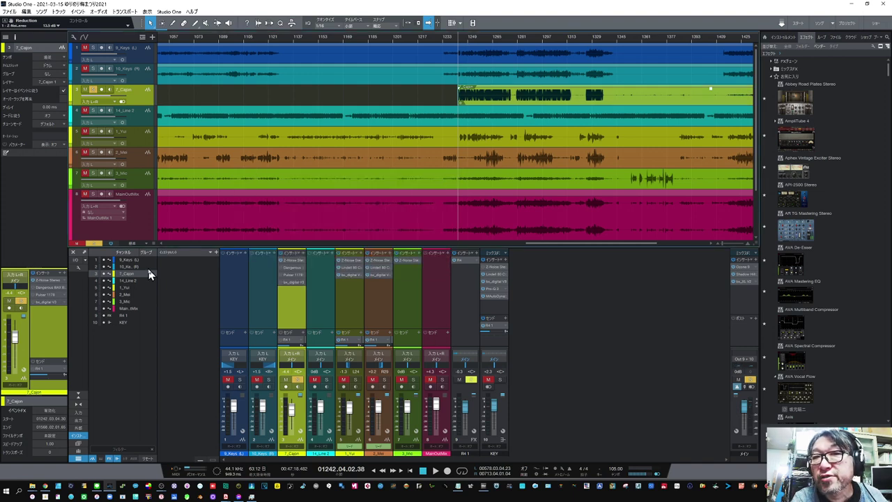
# Step: Open Dangerous BAX EQ Master on 7_Cajon and set the mid channel's low shelf to 166 Hz and low cut to 24 Hz
pyautogui.doubleClick(43, 288)
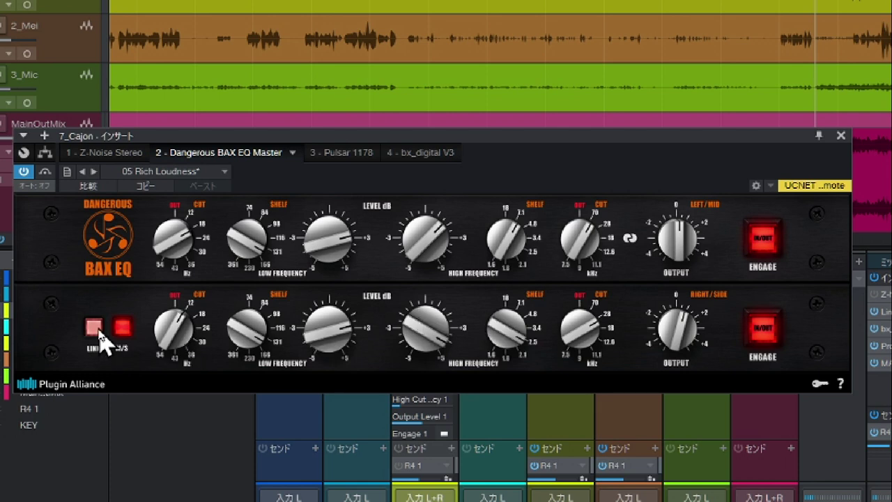
pyautogui.click(92, 327)
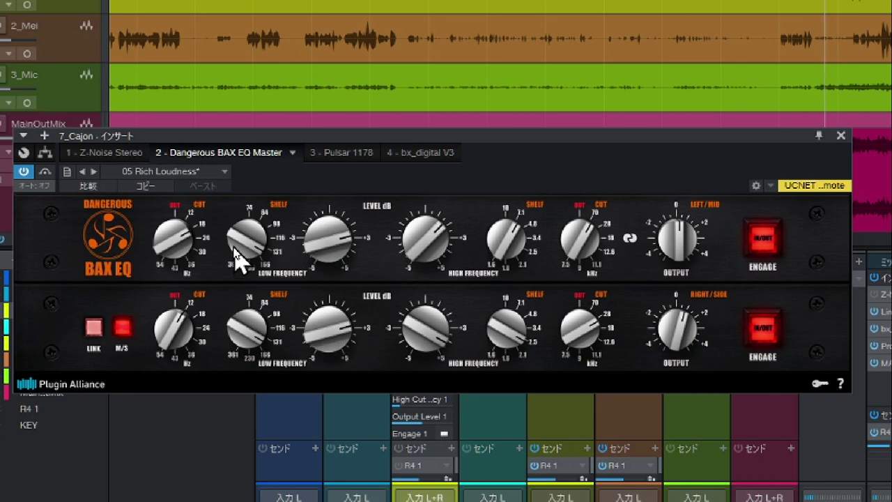
pyautogui.moveTo(237, 258); pyautogui.dragTo(235, 269)
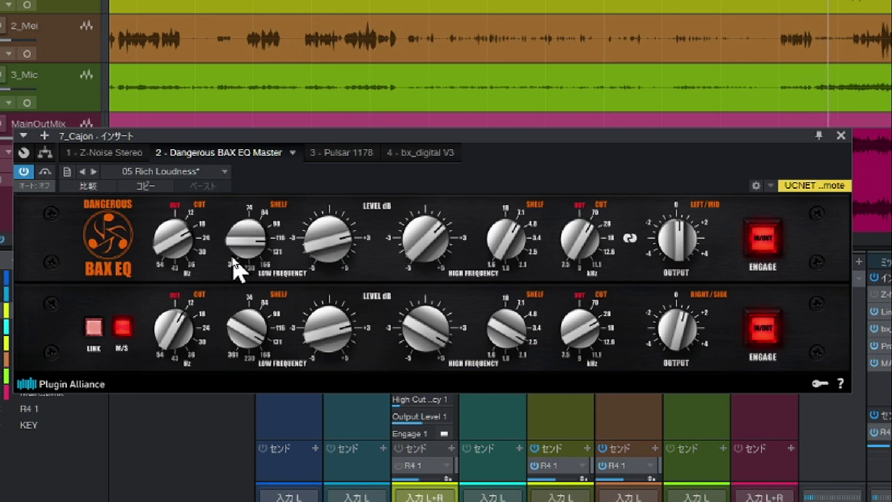
pyautogui.moveTo(233, 257); pyautogui.dragTo(232, 248)
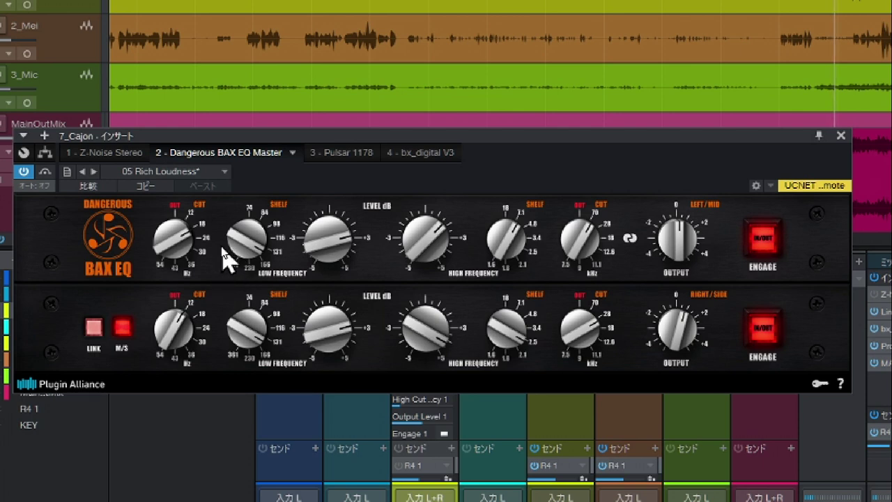
pyautogui.moveTo(229, 232); pyautogui.dragTo(234, 229)
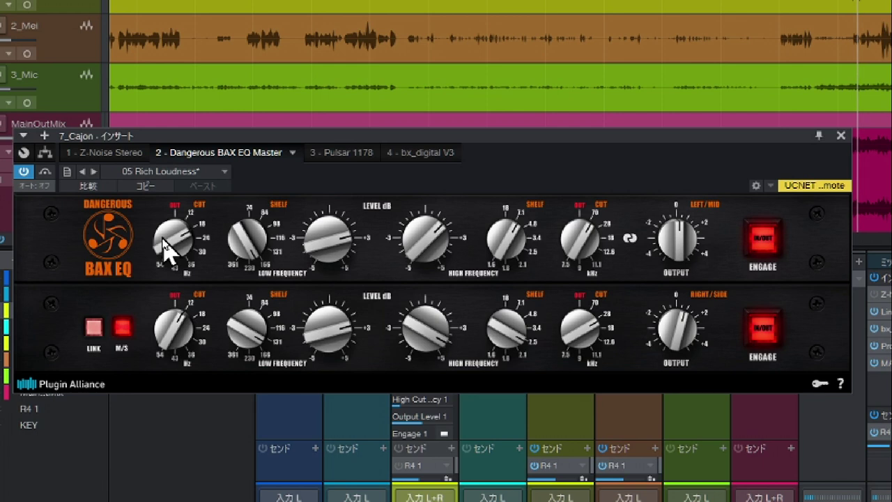
pyautogui.moveTo(166, 246); pyautogui.dragTo(168, 243)
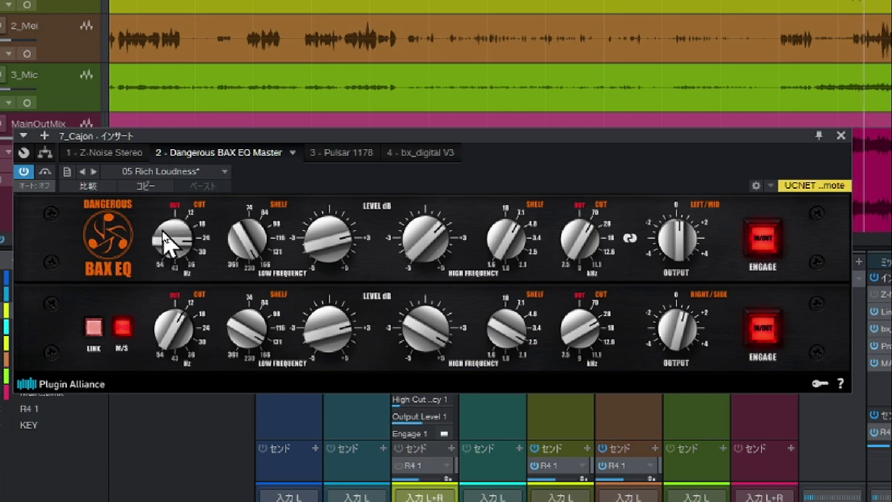
pyautogui.moveTo(163, 231); pyautogui.dragTo(168, 221)
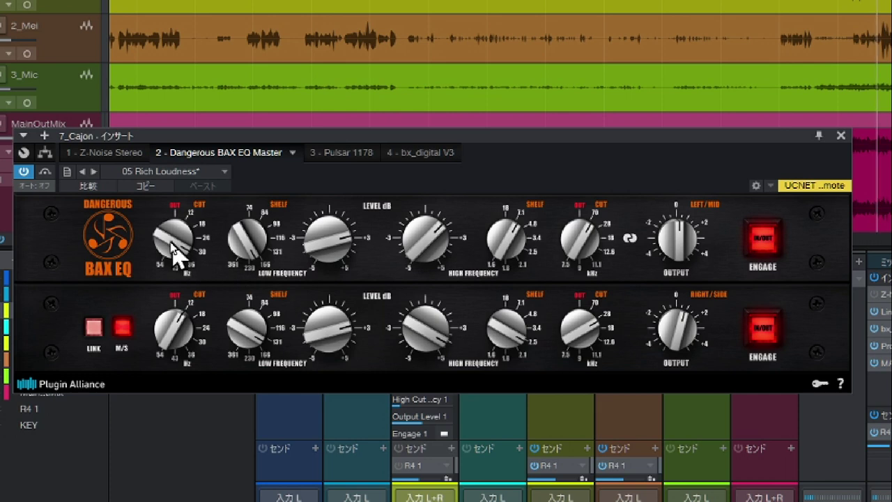
pyautogui.moveTo(173, 248); pyautogui.dragTo(171, 255)
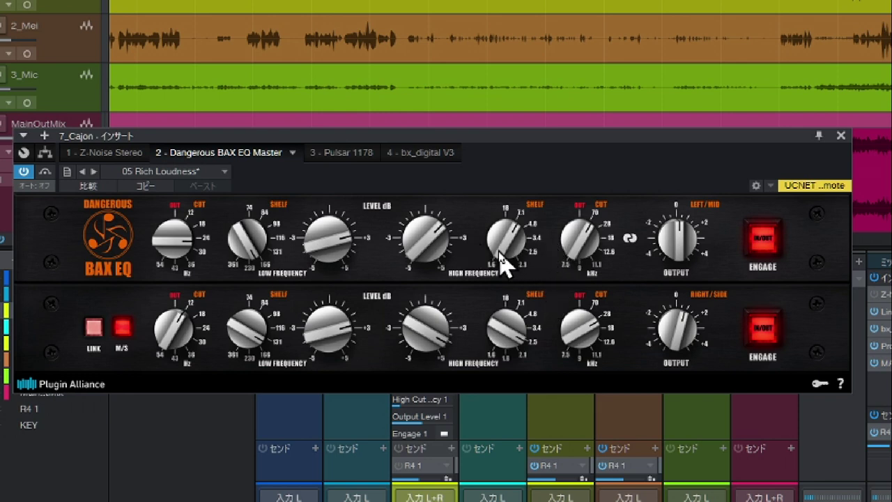
# Step: Refine the mid channel: 4.8 kHz high shelf with more level, 28 kHz high cut, less low shelf level and 30 Hz low cut
pyautogui.moveTo(499, 248); pyautogui.dragTo(495, 229)
pyautogui.moveTo(424, 237); pyautogui.dragTo(425, 231)
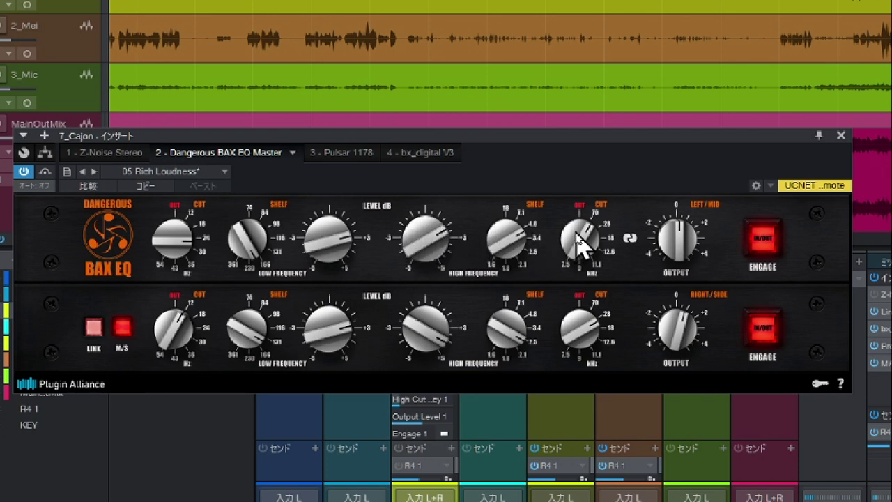
pyautogui.moveTo(576, 237); pyautogui.dragTo(576, 234)
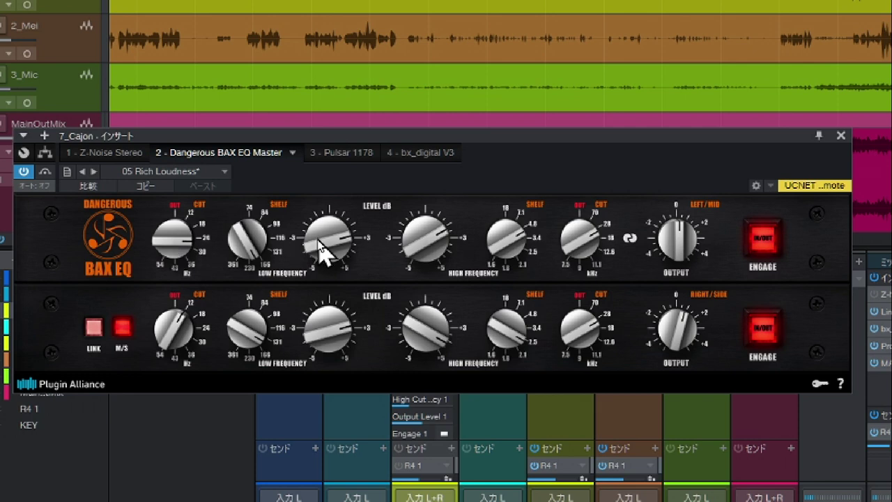
pyautogui.moveTo(319, 246); pyautogui.dragTo(314, 249)
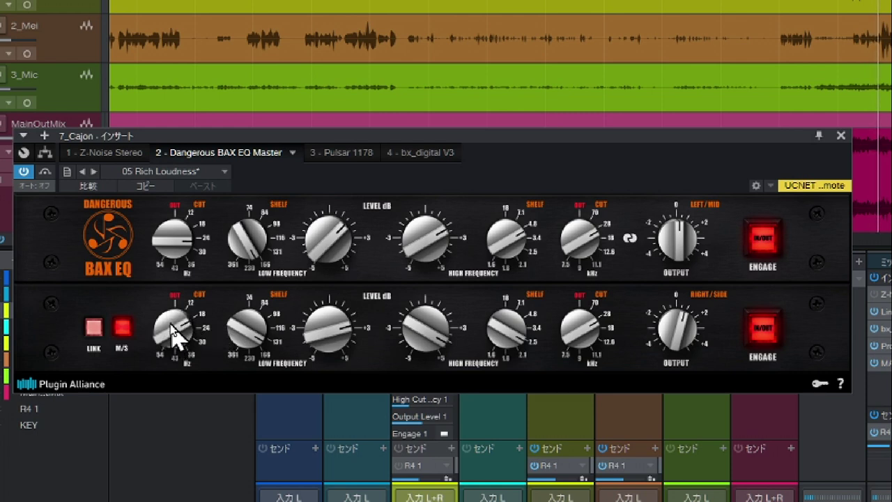
pyautogui.moveTo(184, 248); pyautogui.dragTo(185, 240)
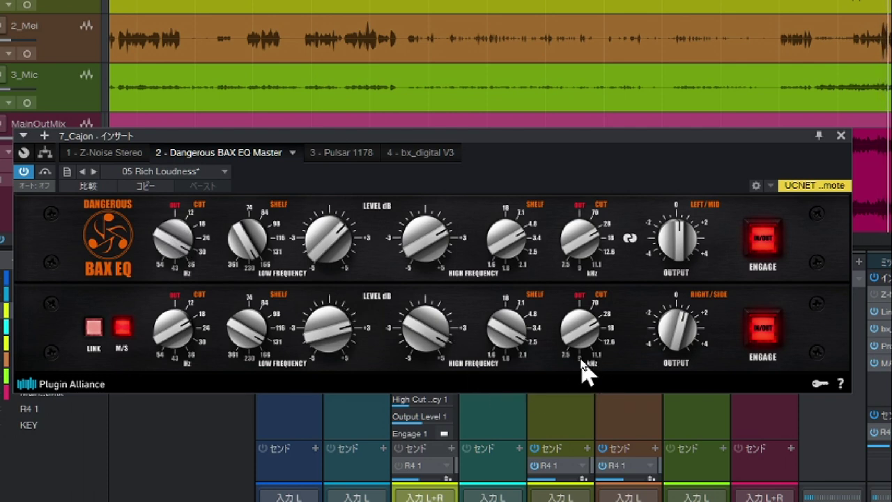
# Step: Set the side channel's high cut to 18 kHz, adjust its high shelf level to about +3.5 dB, and close the EQ
pyautogui.moveTo(582, 341); pyautogui.dragTo(585, 334)
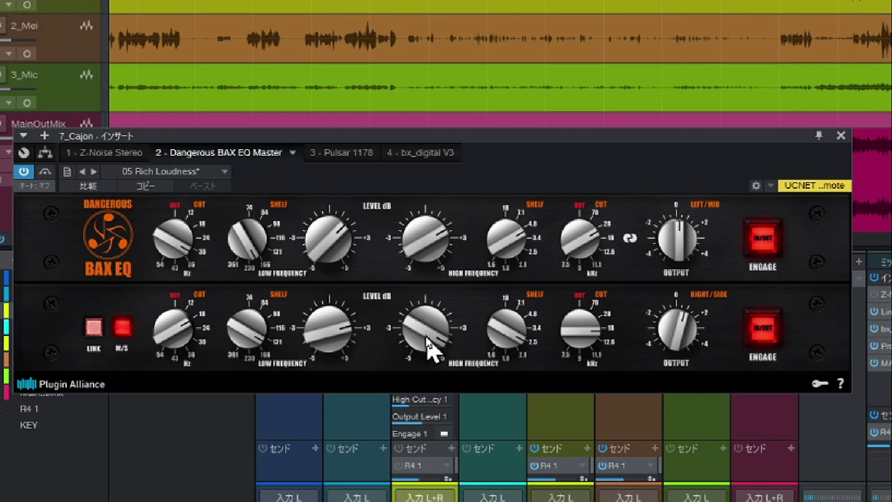
pyautogui.moveTo(425, 339); pyautogui.dragTo(429, 342)
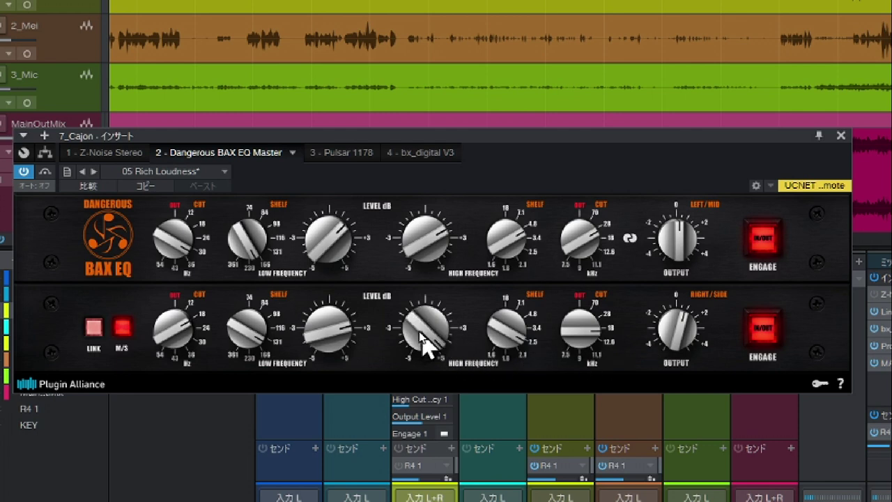
pyautogui.moveTo(412, 333); pyautogui.dragTo(404, 340)
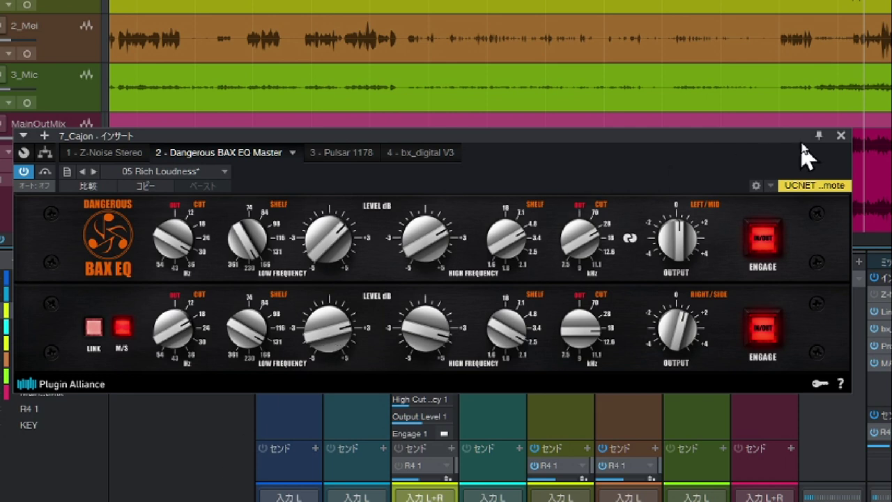
pyautogui.click(840, 136)
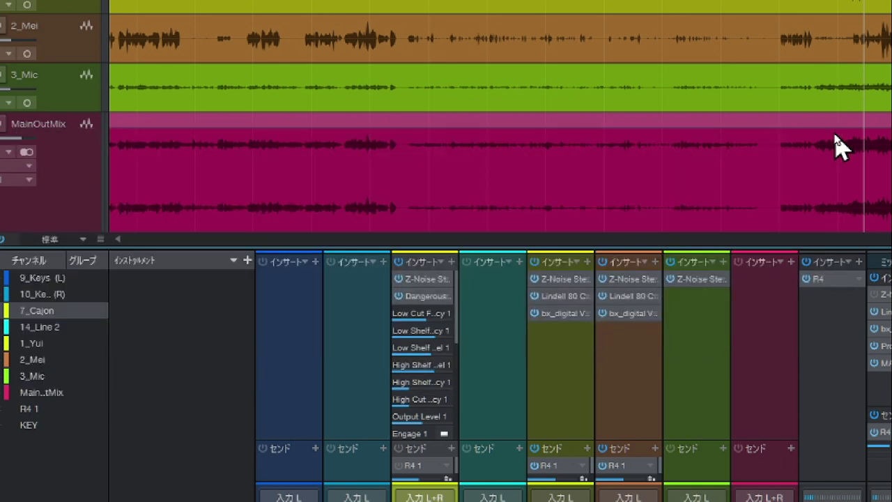
# Step: In Pulsar 1178 on 7_Cajon, soften the sidechain EQ's low-frequency cut and set its high band to -17.3 dB at 2.13 kHz
pyautogui.doubleClick(49, 303)
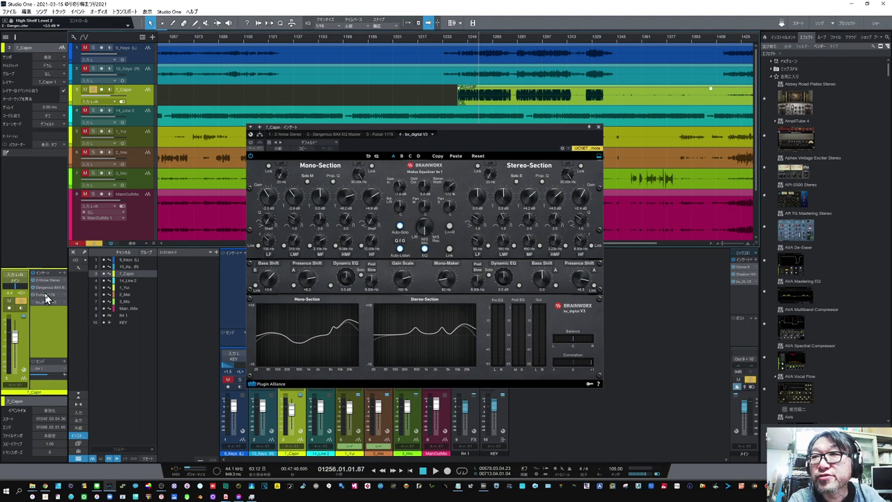
pyautogui.doubleClick(45, 296)
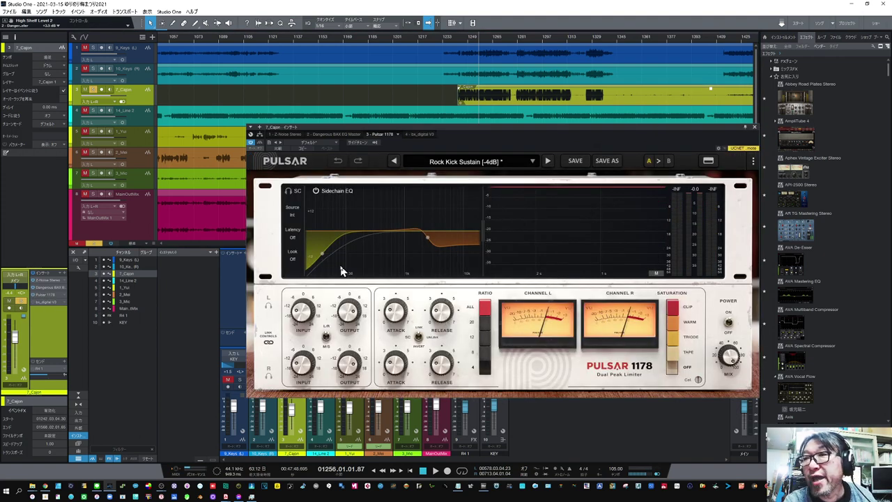
pyautogui.moveTo(312, 247)
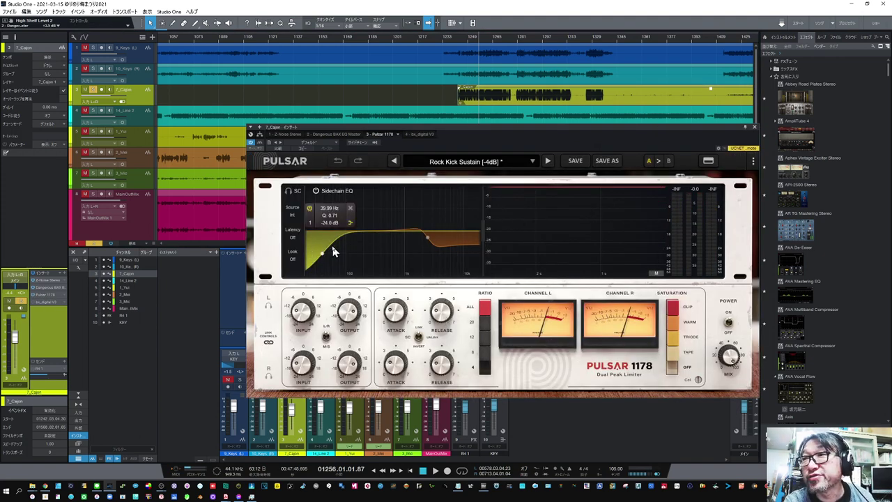
pyautogui.moveTo(447, 236)
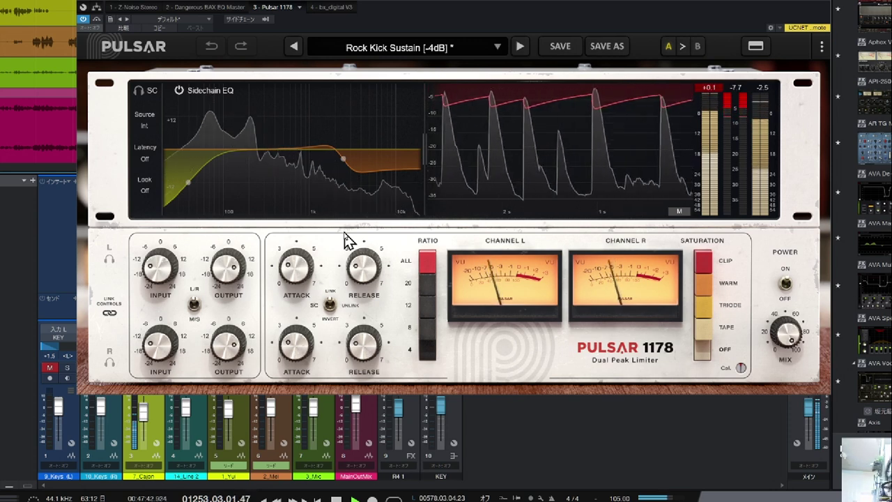
pyautogui.click(188, 184)
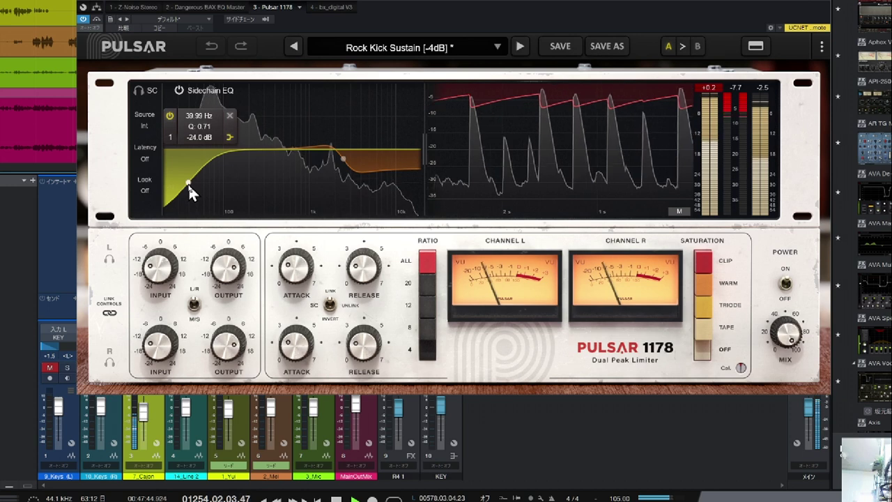
pyautogui.moveTo(188, 184); pyautogui.dragTo(187, 170)
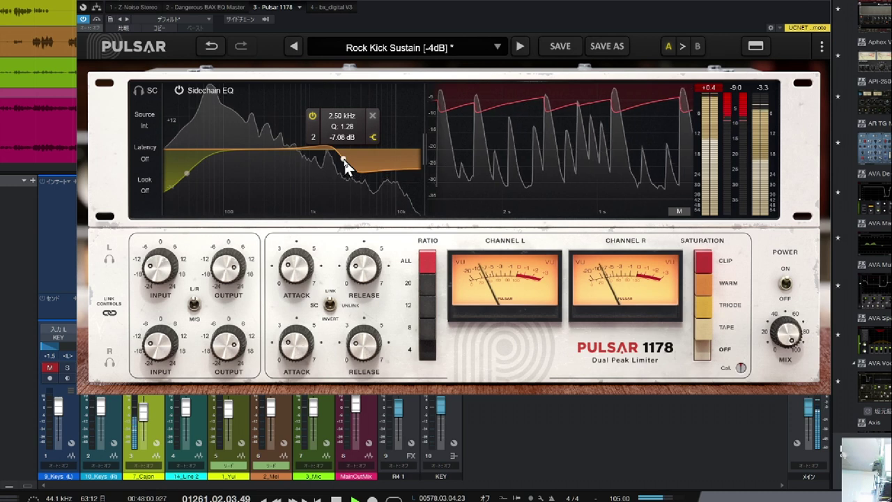
pyautogui.moveTo(342, 158); pyautogui.dragTo(339, 190)
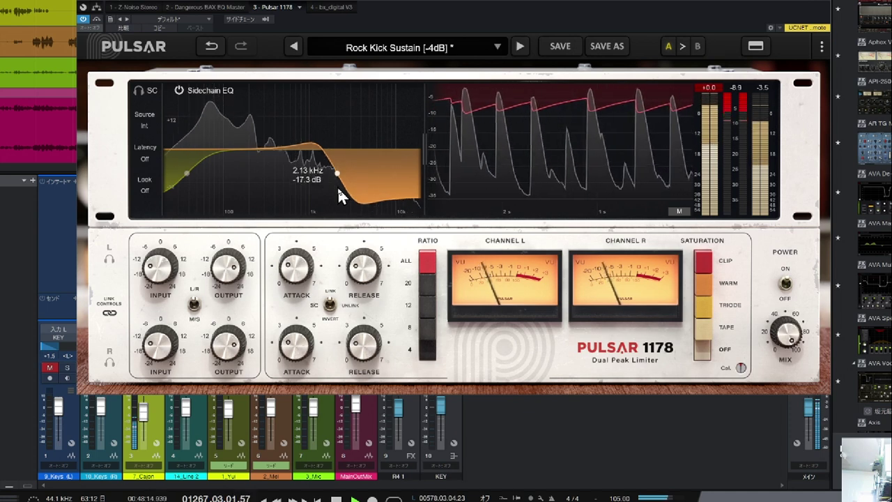
pyautogui.moveTo(339, 190); pyautogui.dragTo(339, 189)
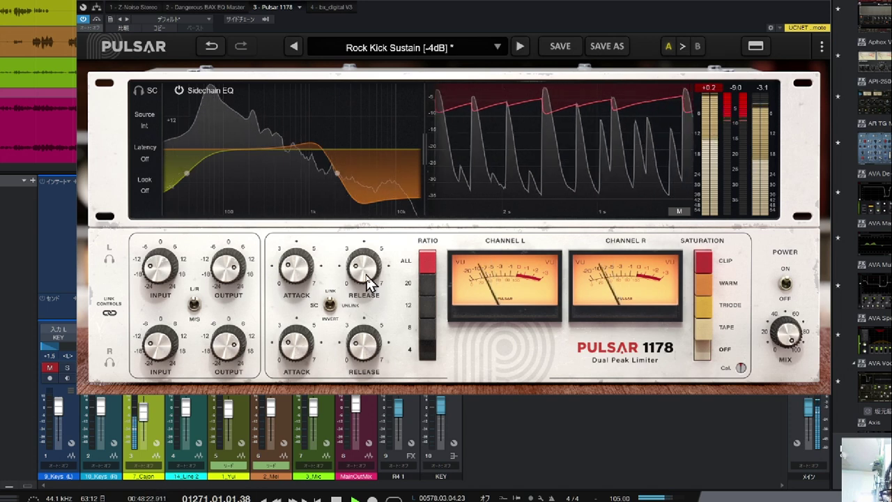
# Step: Try different release settings in Pulsar 1178 during cajon playback, compare the limiter bypassed and active, and close it
pyautogui.moveTo(369, 281)
pyautogui.moveTo(366, 275); pyautogui.dragTo(372, 268)
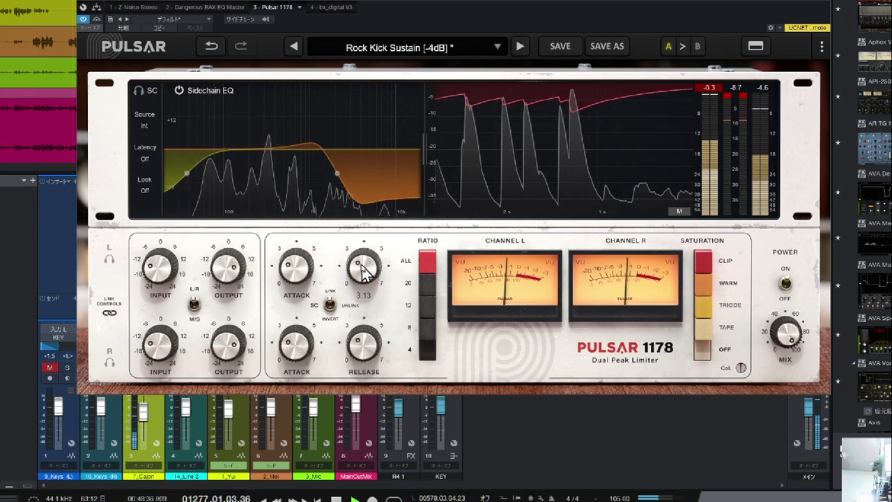
pyautogui.moveTo(367, 268); pyautogui.dragTo(370, 269)
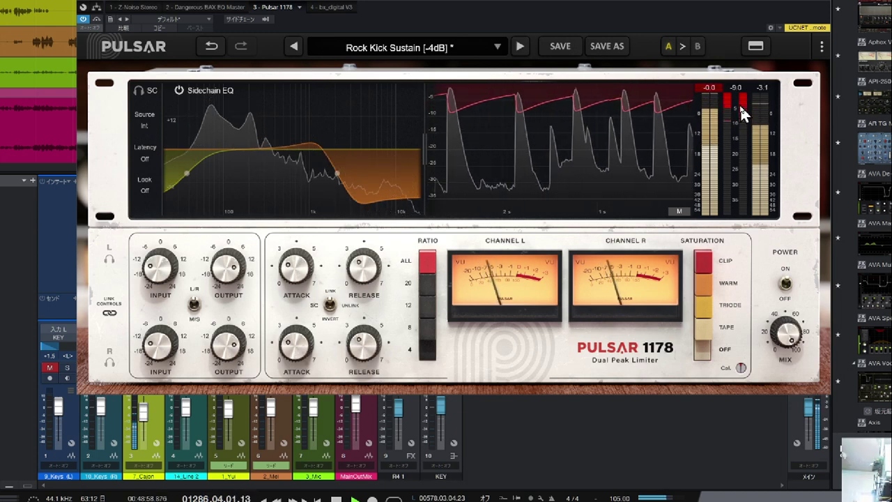
pyautogui.click(85, 23)
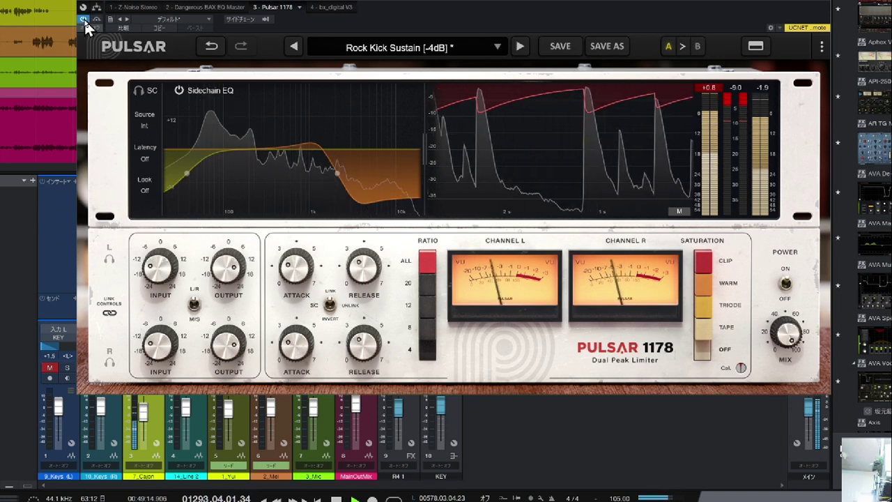
pyautogui.click(819, 7)
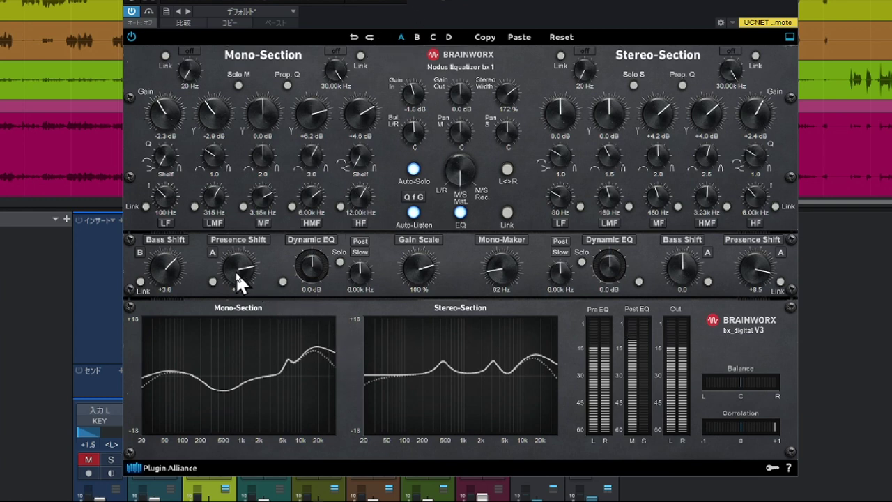
# Step: In bx_digital V3 on 7_Cajon, set the mono section's Presence Shift to +7.2 and its HF band to +5.0 dB at 6.51 kHz
pyautogui.moveTo(236, 271); pyautogui.dragTo(236, 269)
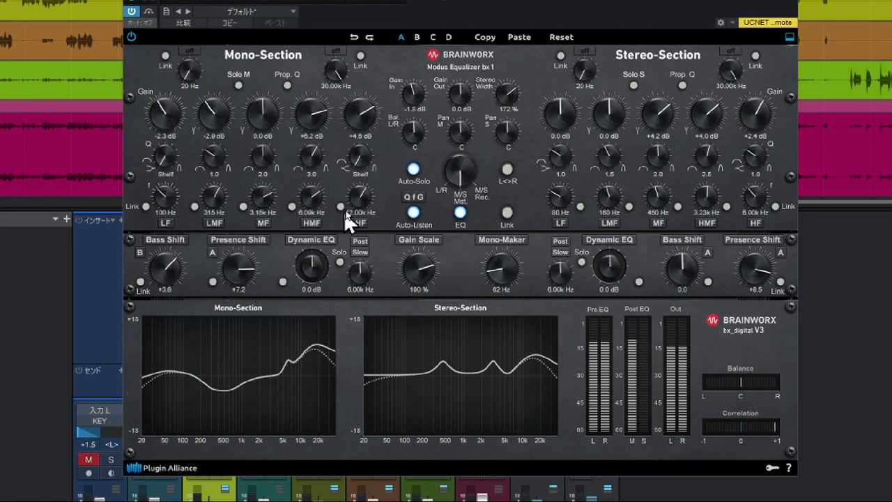
pyautogui.moveTo(359, 196); pyautogui.dragTo(352, 203)
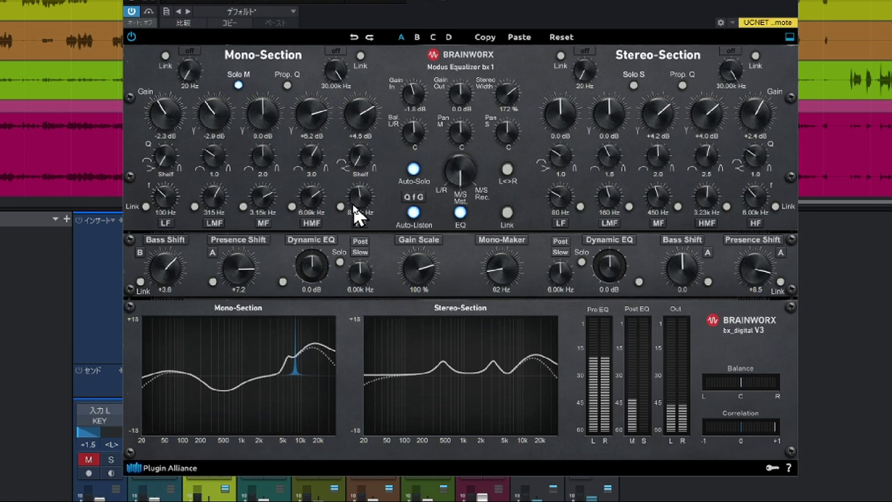
pyautogui.moveTo(353, 112); pyautogui.dragTo(352, 111)
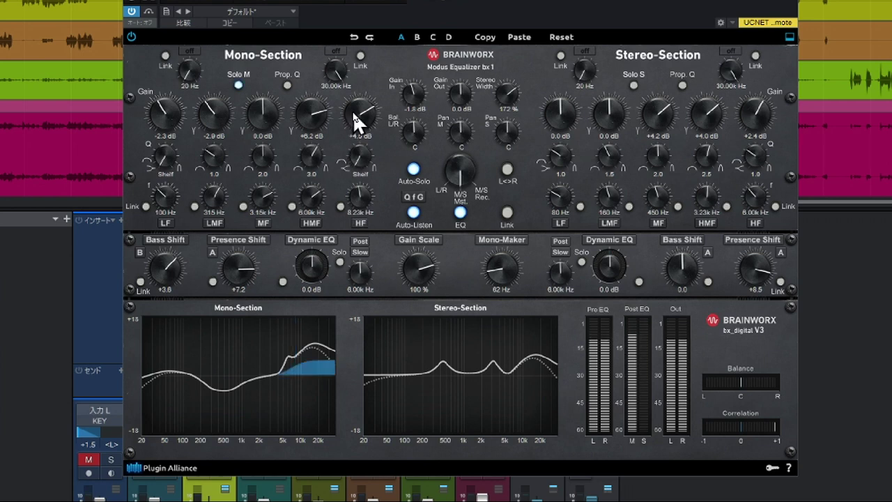
pyautogui.moveTo(353, 110); pyautogui.dragTo(353, 109)
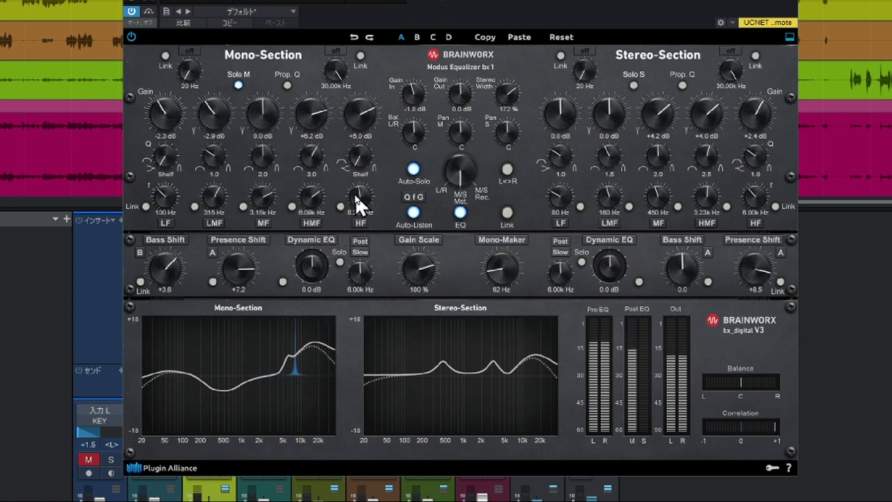
pyautogui.moveTo(355, 196); pyautogui.dragTo(352, 199)
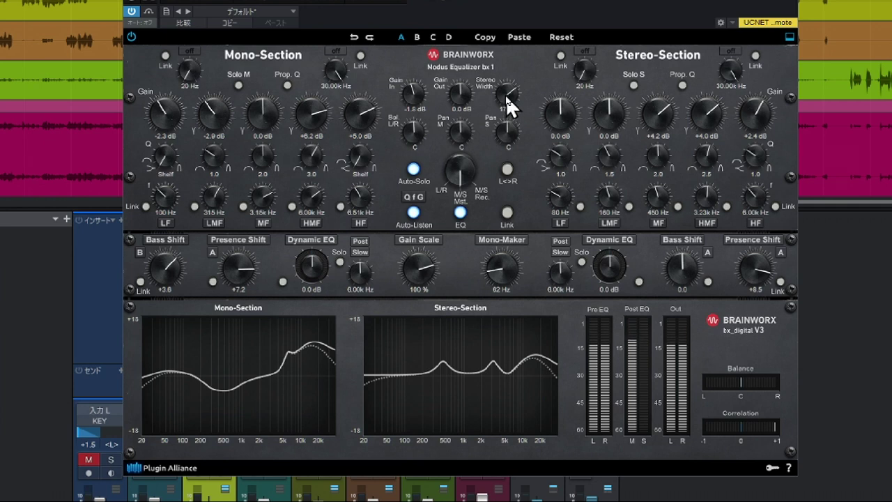
# Step: Set the cajon's Stereo Width to 206 % and the stereo section's Presence Shift to +9.2
pyautogui.scroll(1, 505, 95)
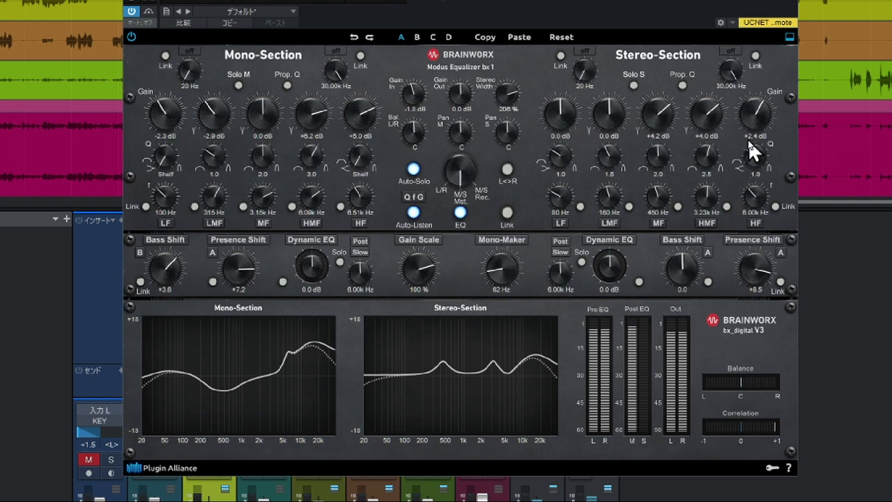
pyautogui.moveTo(751, 273); pyautogui.dragTo(750, 268)
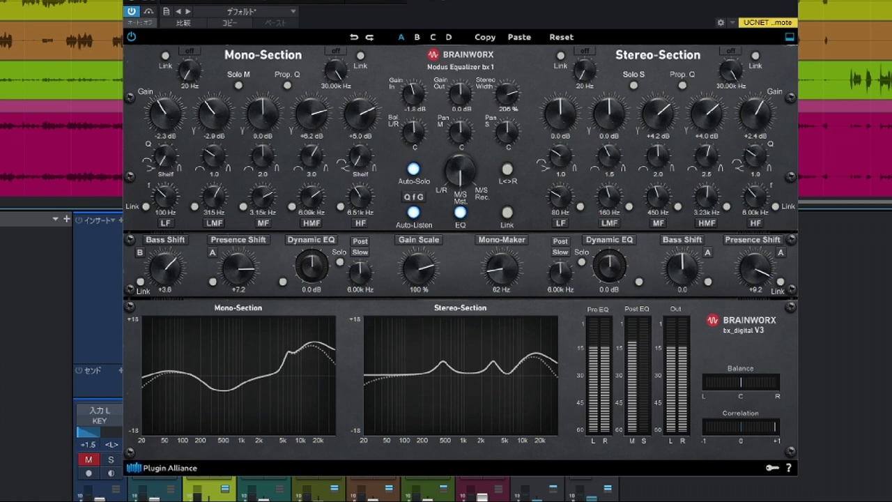
# Step: Raise the cajon's stereo-section HMF gain to +4.9 dB in bx_digital V3 and compare the plug-in bypassed and active
pyautogui.moveTo(712, 109); pyautogui.dragTo(712, 105)
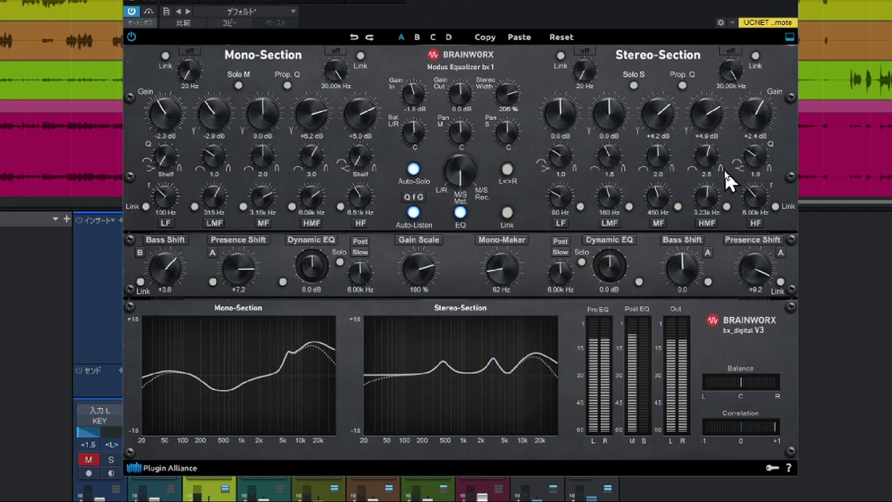
pyautogui.click(133, 38)
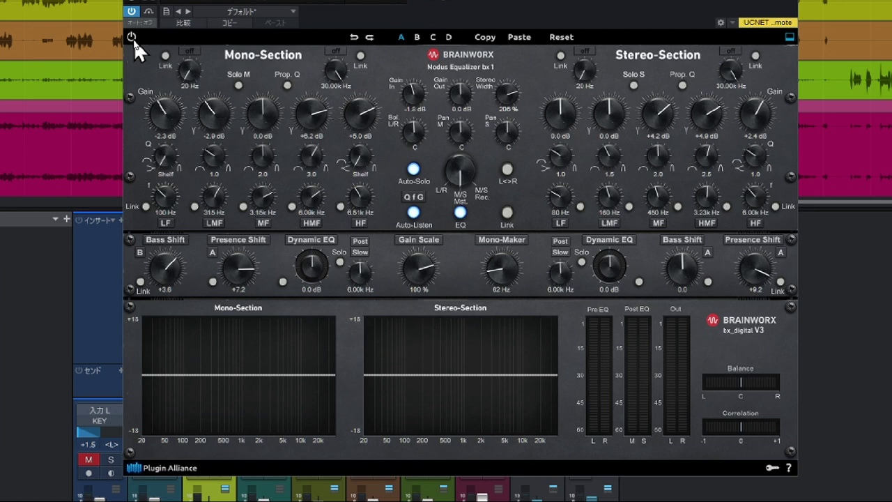
pyautogui.click(131, 37)
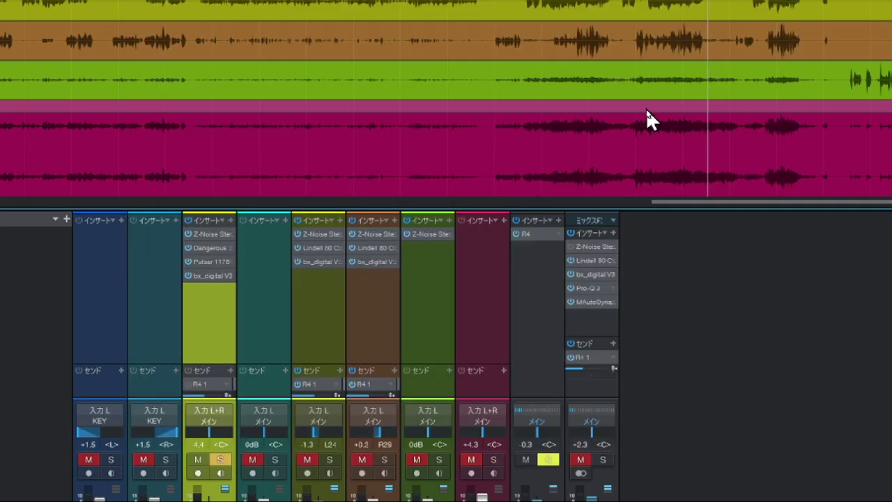
# Step: Take 7_Cajon out of solo and audition the full mix from around the start of the cajon clip
pyautogui.click(221, 460)
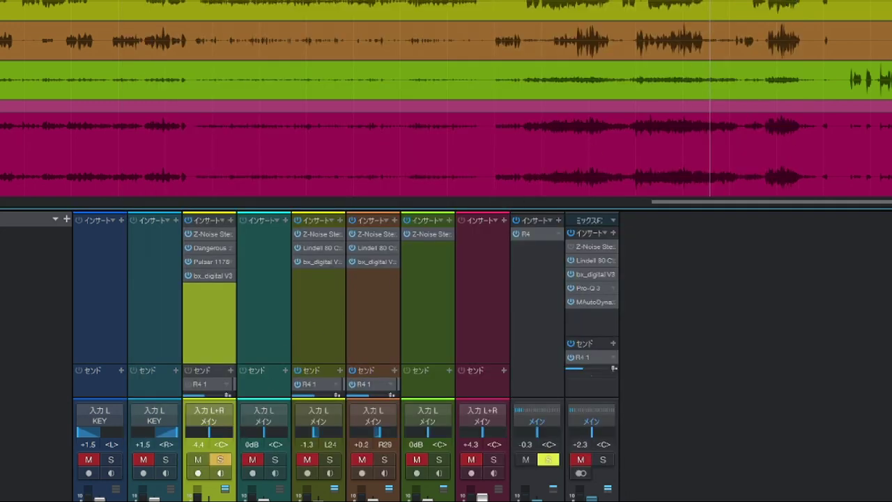
pyautogui.press('space')
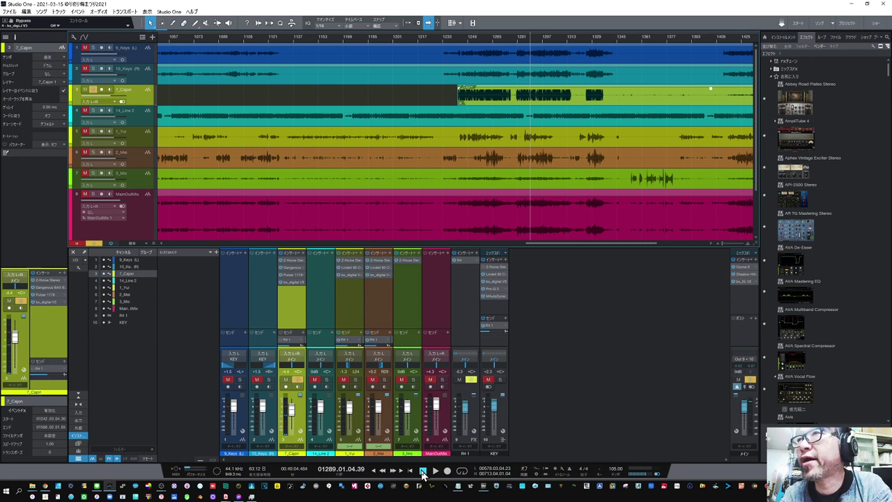
pyautogui.click(466, 41)
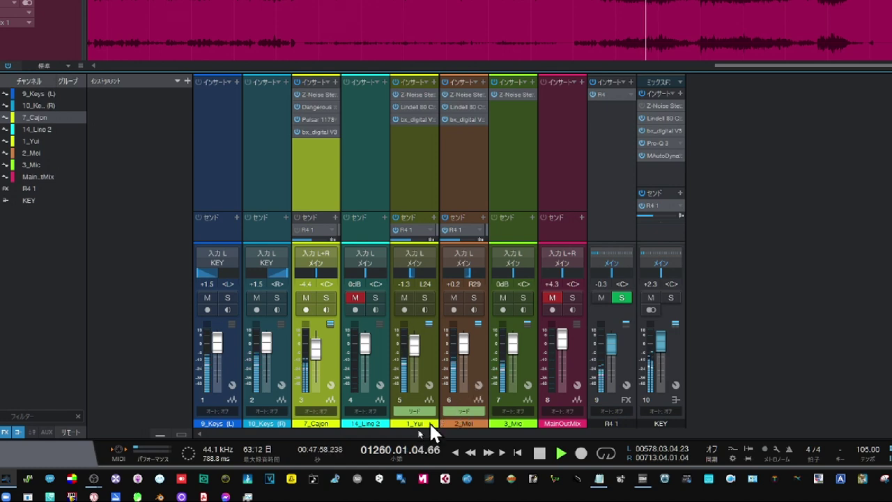
pyautogui.click(540, 453)
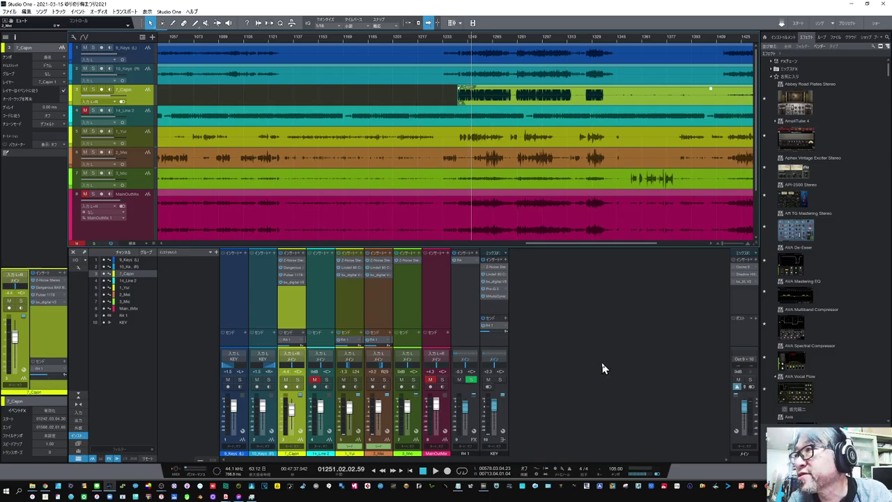
# Step: Open Ozone 9 on the main output and look over its Equalizer 1 and Vintage EQ modules
pyautogui.click(741, 269)
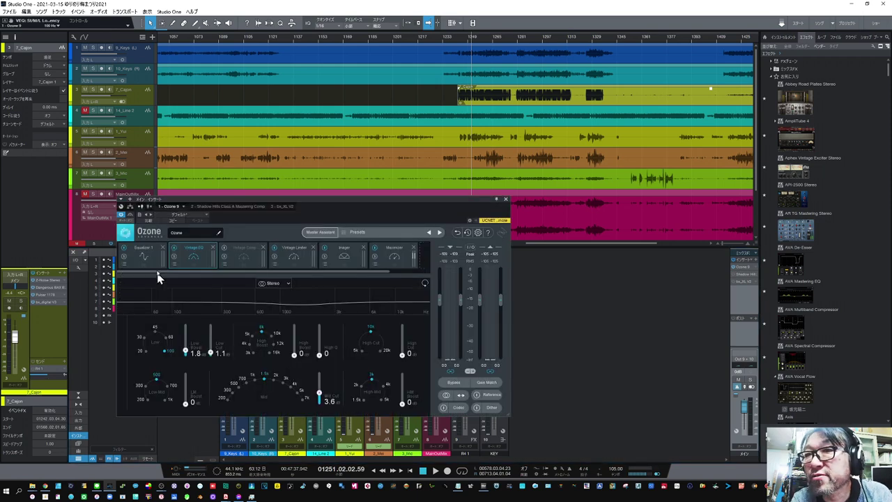
pyautogui.click(154, 259)
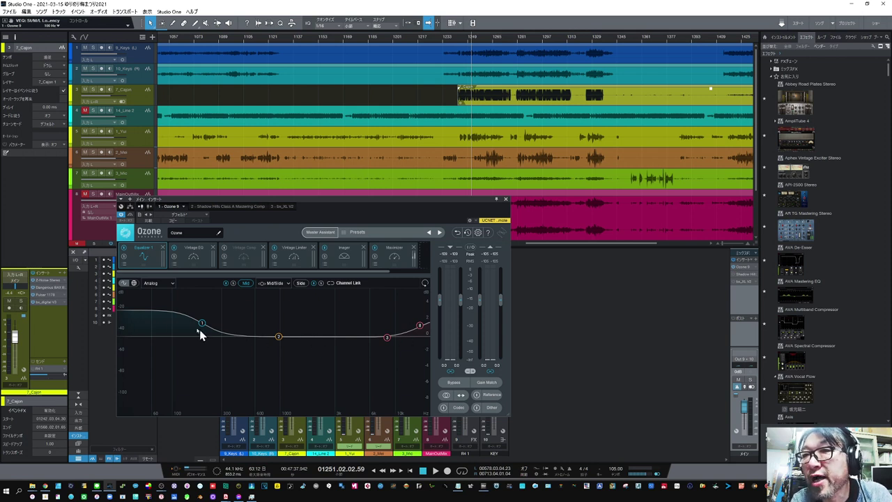
pyautogui.click(202, 262)
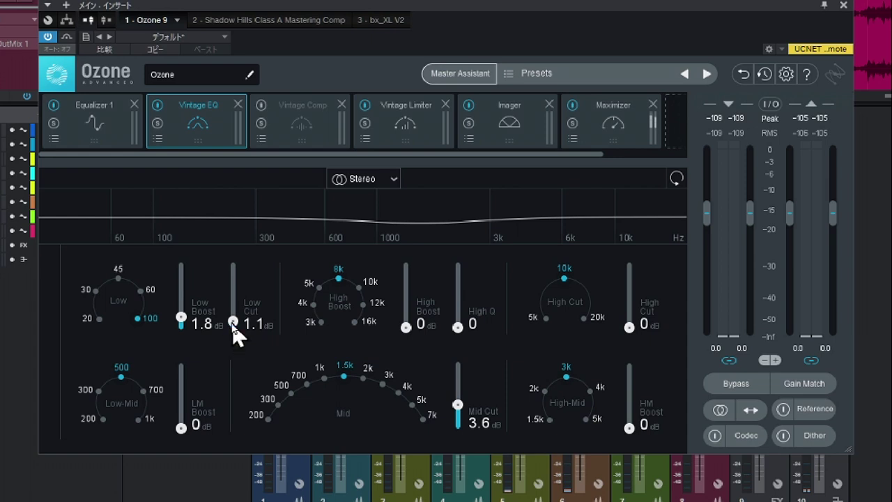
# Step: In Ozone's Vintage EQ, set Low Boost to 2.2 dB and Low Cut to 1.1 dB while the mix plays
pyautogui.moveTo(234, 328); pyautogui.dragTo(235, 322)
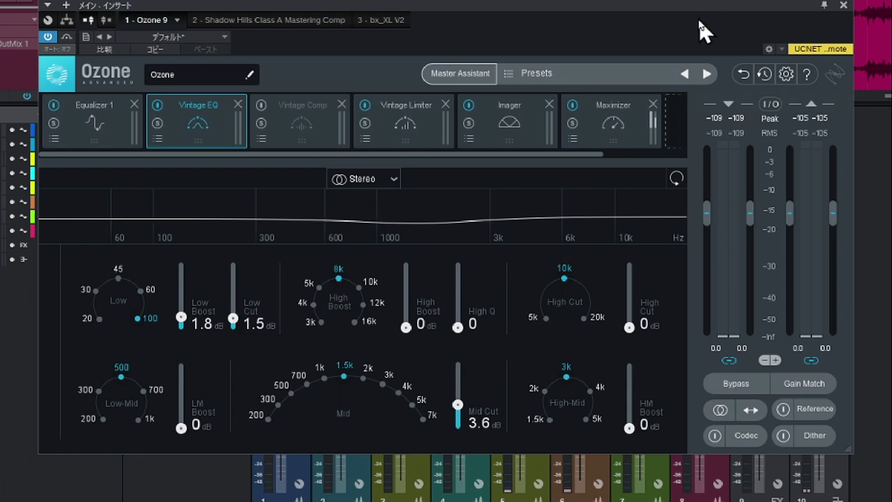
pyautogui.press('space')
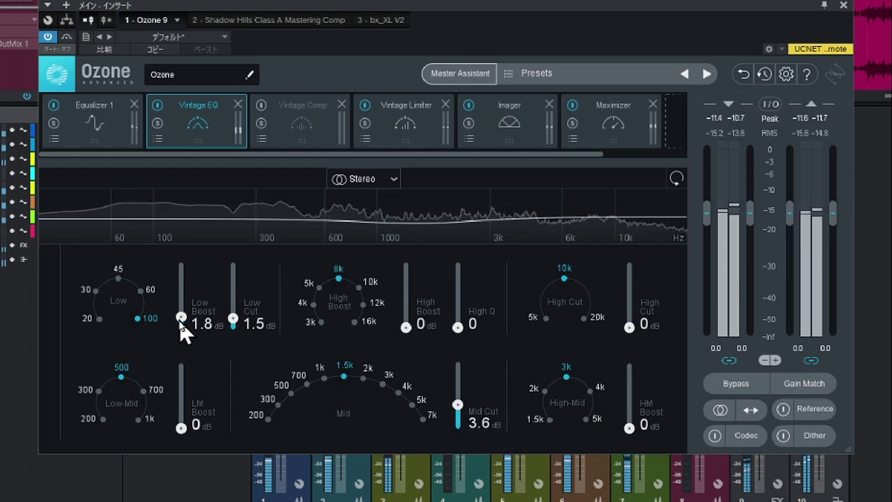
pyautogui.moveTo(180, 326); pyautogui.dragTo(181, 323)
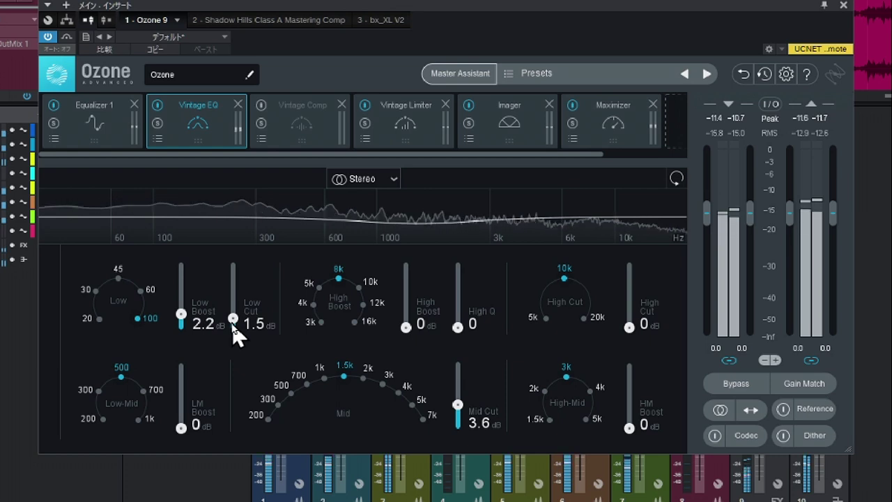
pyautogui.moveTo(230, 325); pyautogui.dragTo(234, 331)
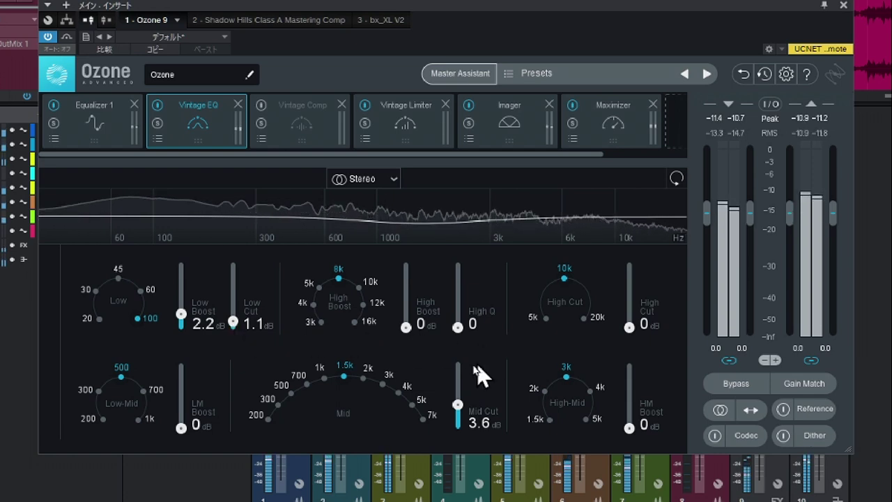
# Step: Try 2k and 1.5k as the Vintage EQ Mid frequency during playback and settle on 1k
pyautogui.click(360, 384)
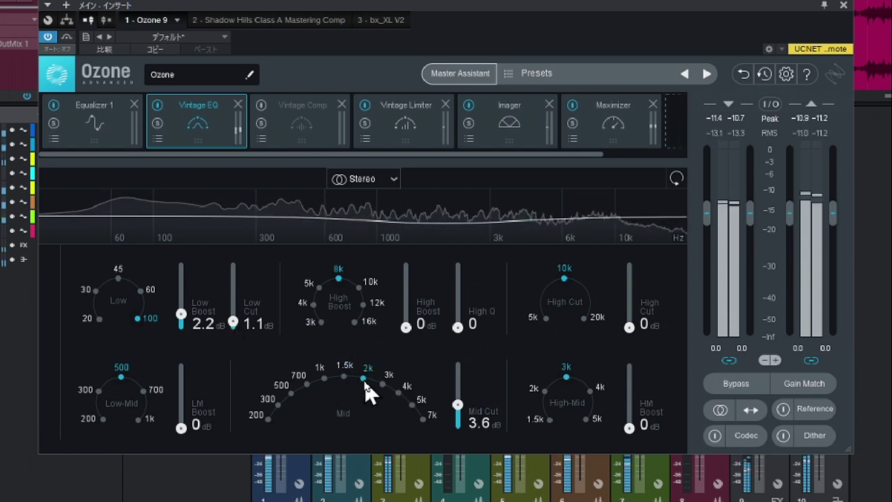
pyautogui.click(345, 382)
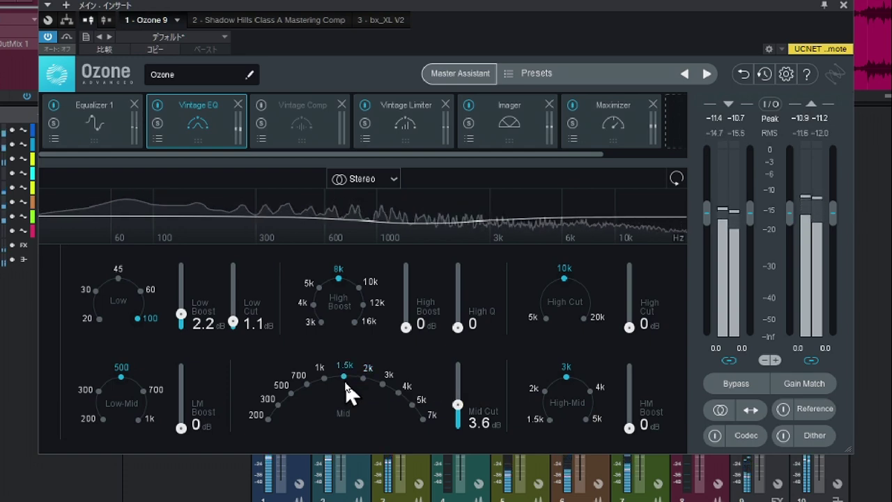
pyautogui.click(330, 383)
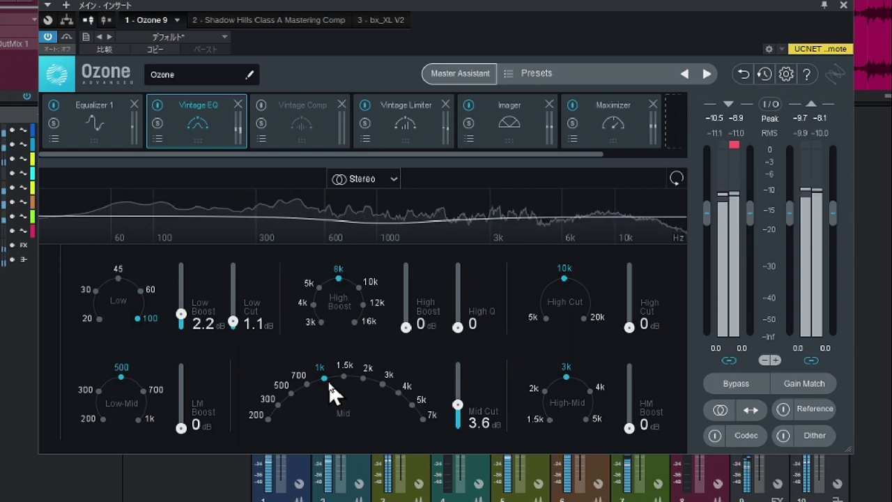
# Step: Switch the Vintage EQ to Mid/Side processing and set the Side channel's Mid Cut to 3.5 dB and High Boost to 2.4 dB
pyautogui.click(370, 183)
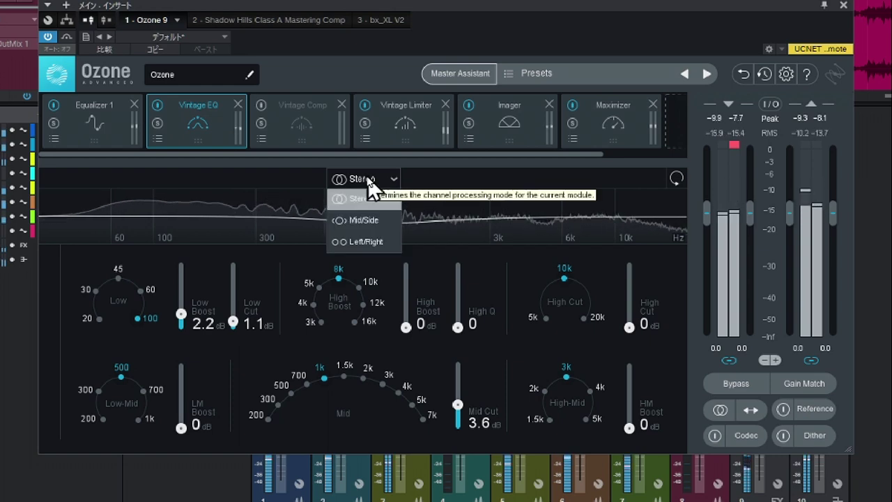
pyautogui.click(365, 221)
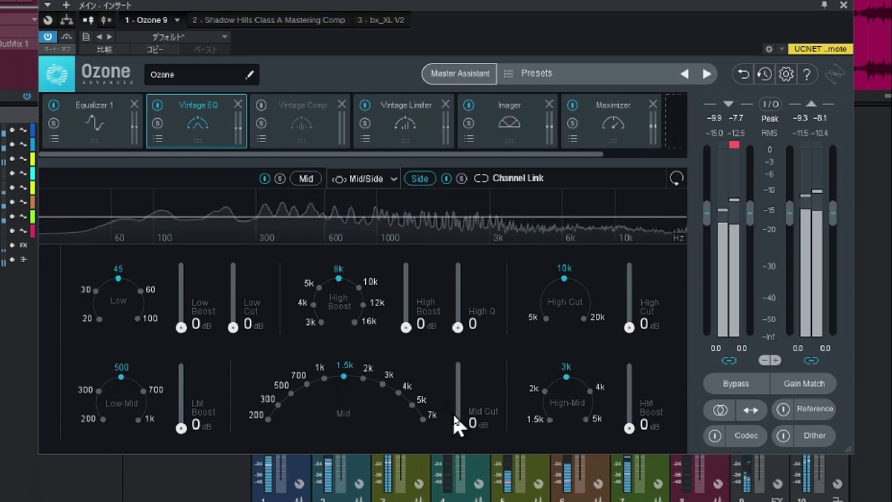
pyautogui.moveTo(458, 427); pyautogui.dragTo(458, 406)
pyautogui.moveTo(408, 327); pyautogui.dragTo(406, 312)
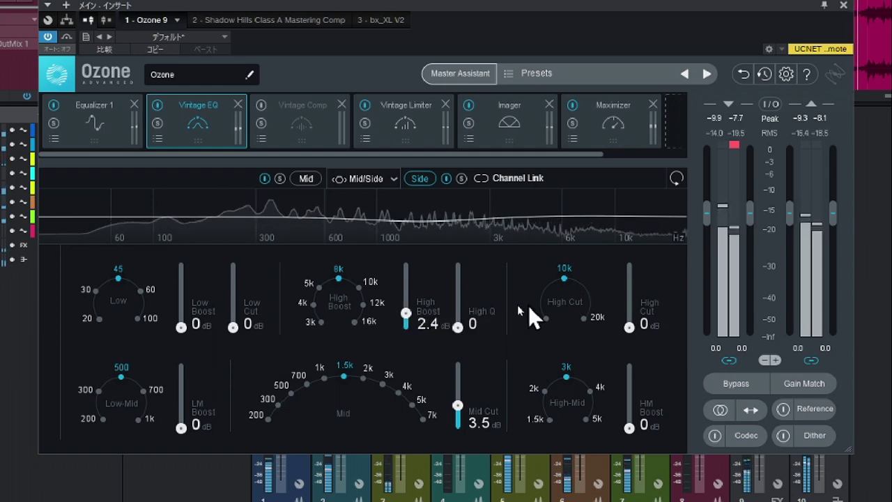
# Step: Compare the Vintage EQ's Stereo setting with the Mid/Side setting during playback, ending on Mid/Side
pyautogui.click(368, 185)
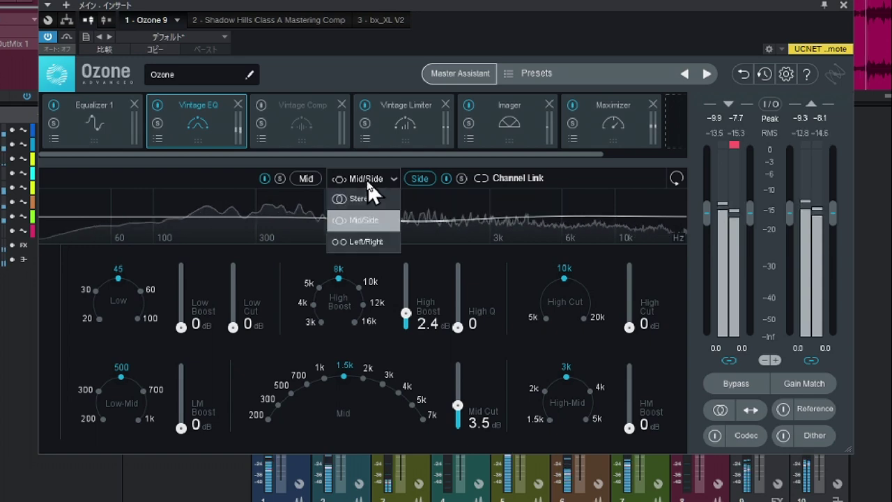
pyautogui.click(364, 199)
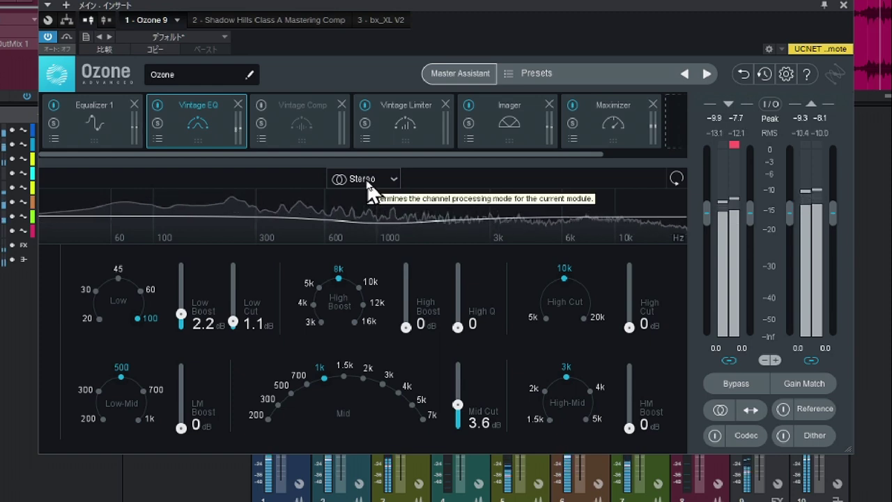
pyautogui.click(368, 184)
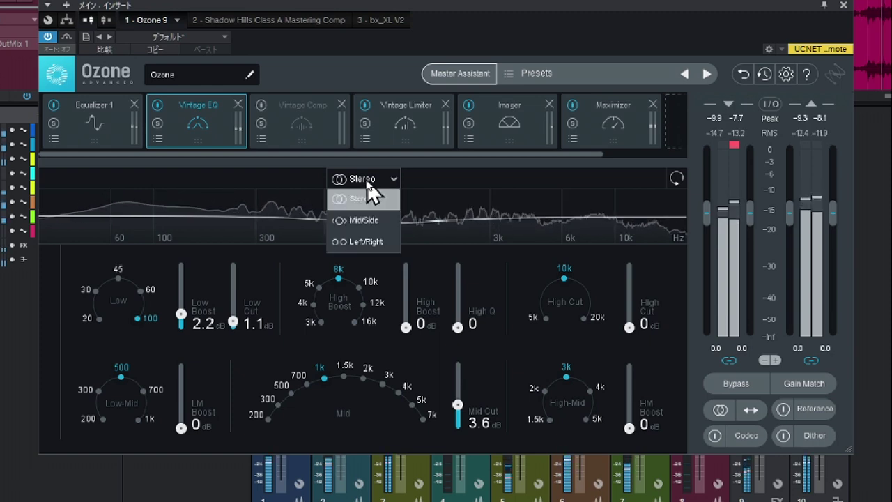
pyautogui.click(364, 219)
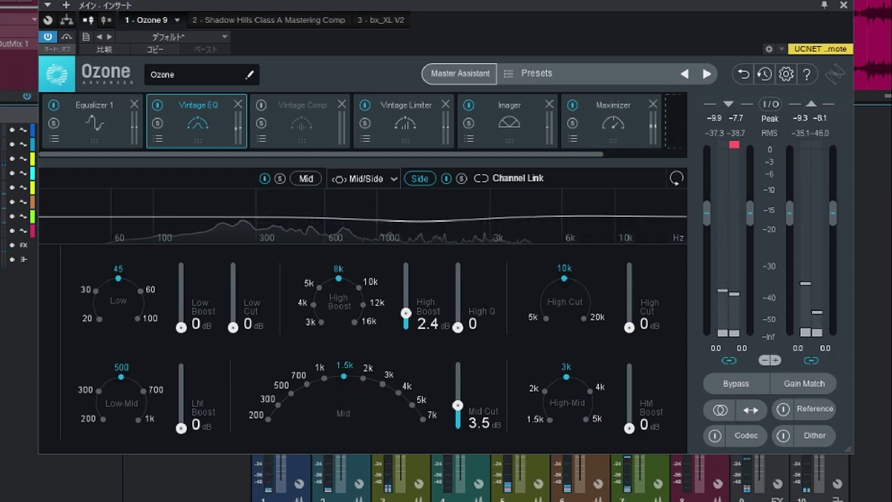
# Step: Compare the Shadow Hills mastering compressor on the main output bypassed and active, and try its M/S mode on and off
pyautogui.click(269, 20)
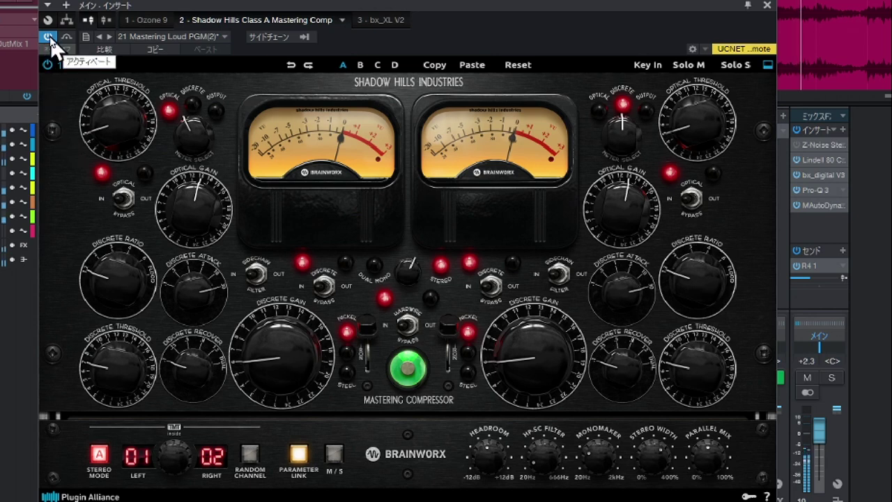
pyautogui.click(49, 37)
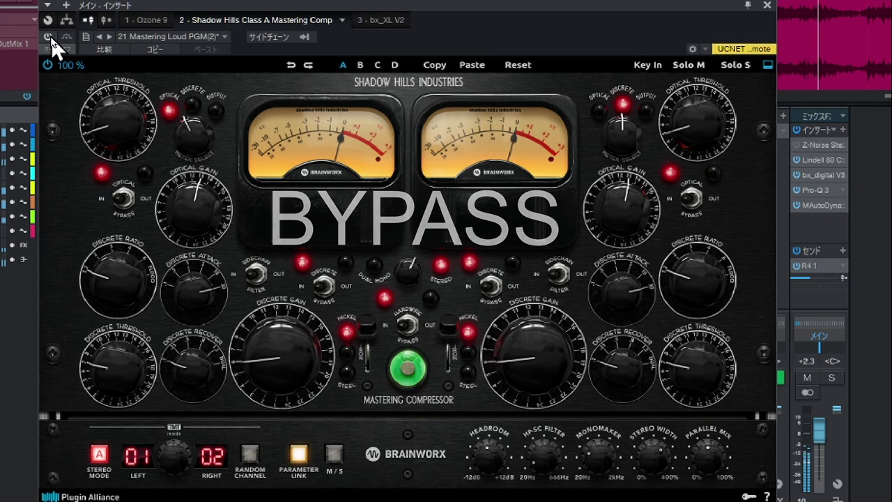
pyautogui.click(48, 37)
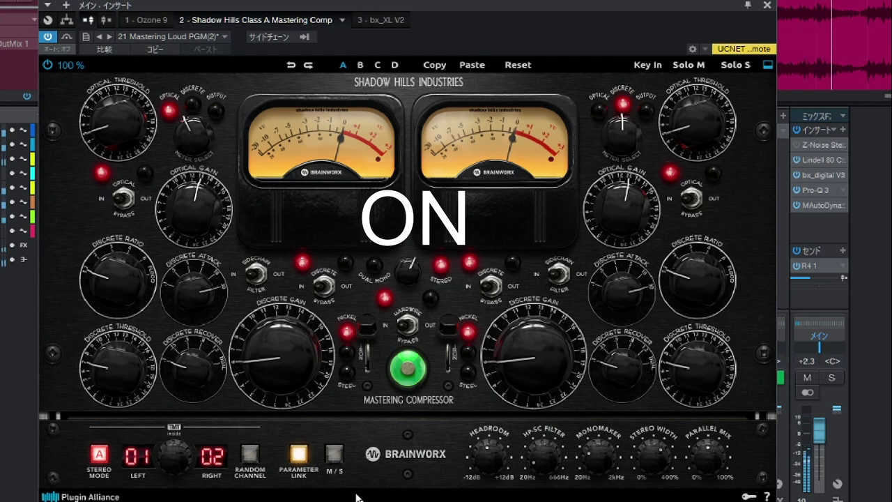
pyautogui.click(332, 454)
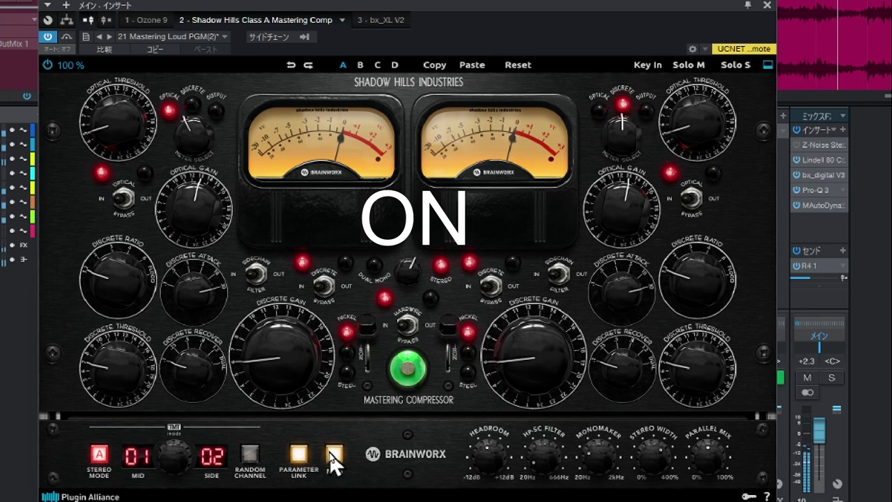
pyautogui.click(334, 456)
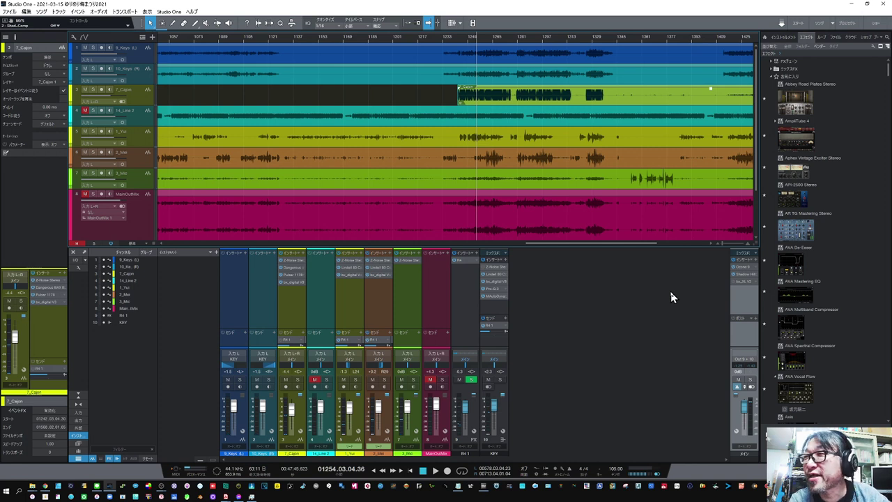
# Step: Open the bx_XL V2 limiter on the main output and compare the mix with it bypassed and active
pyautogui.click(747, 283)
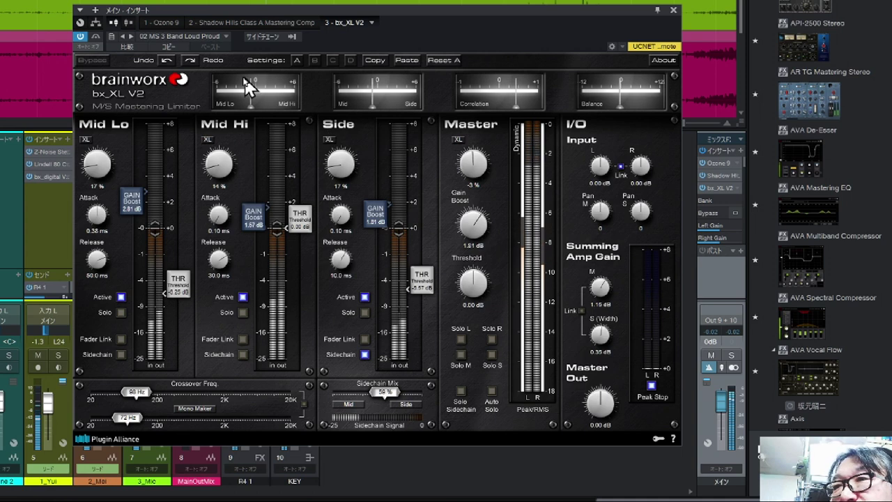
pyautogui.moveTo(163, 18); pyautogui.dragTo(116, 16)
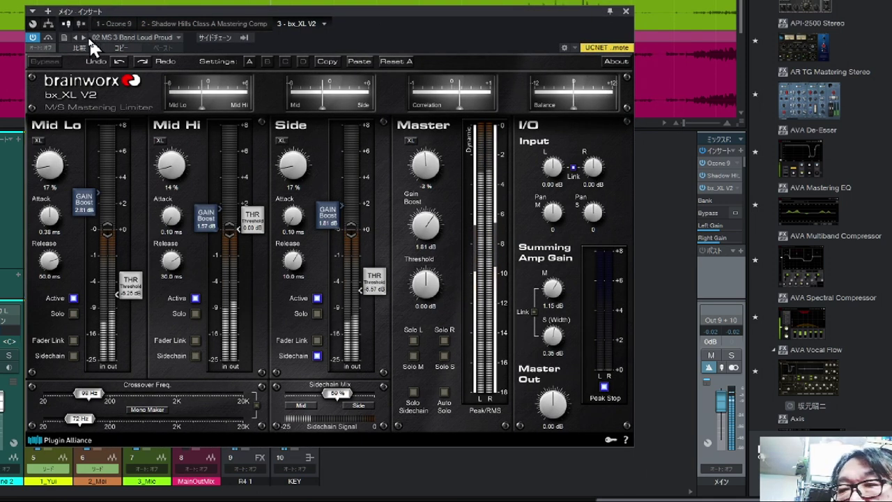
pyautogui.click(34, 38)
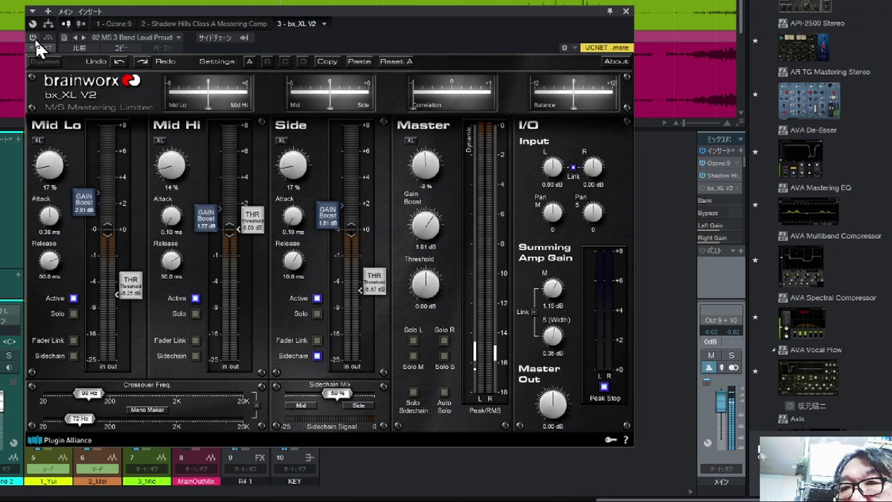
pyautogui.click(34, 37)
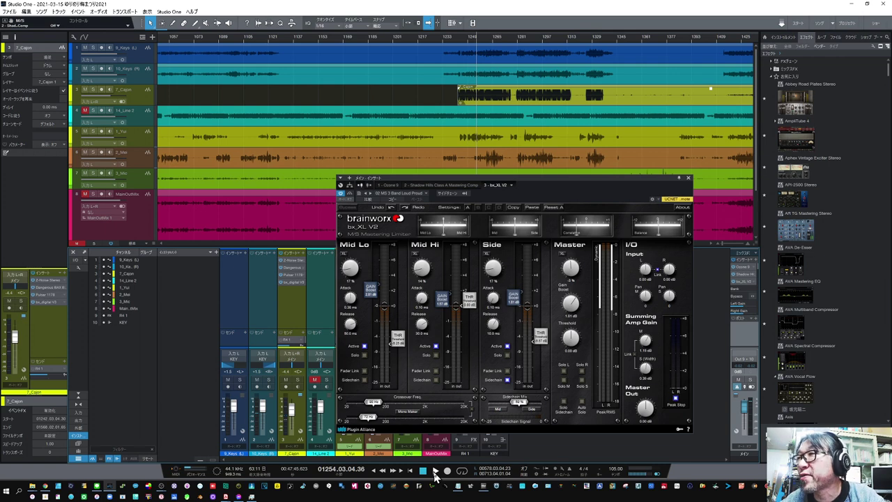
# Step: Play the finished mix from bar 1279 with the full mastering chain active, and stop playback at the end of the audition
pyautogui.click(515, 43)
pyautogui.moveTo(543, 44); pyautogui.dragTo(493, 57)
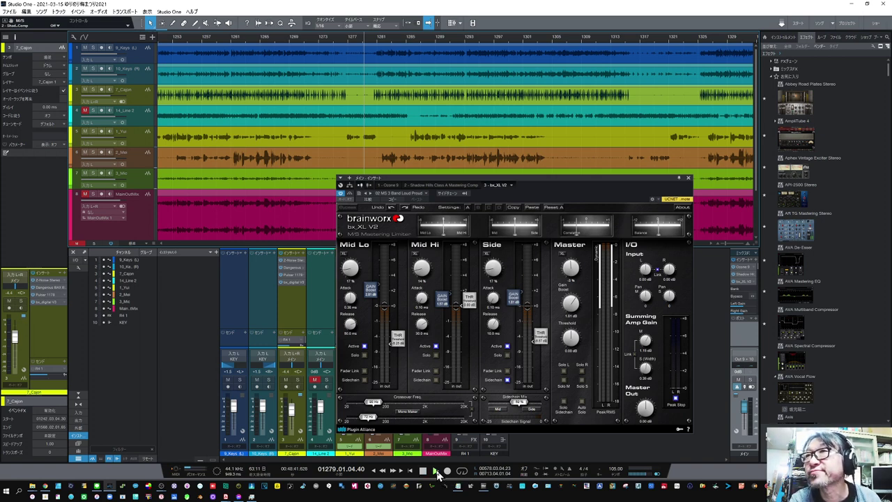
pyautogui.click(438, 473)
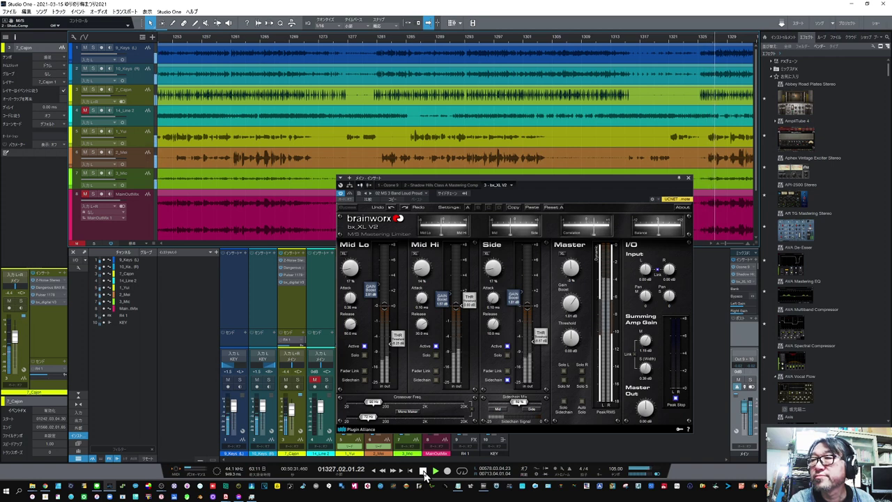
pyautogui.click(423, 471)
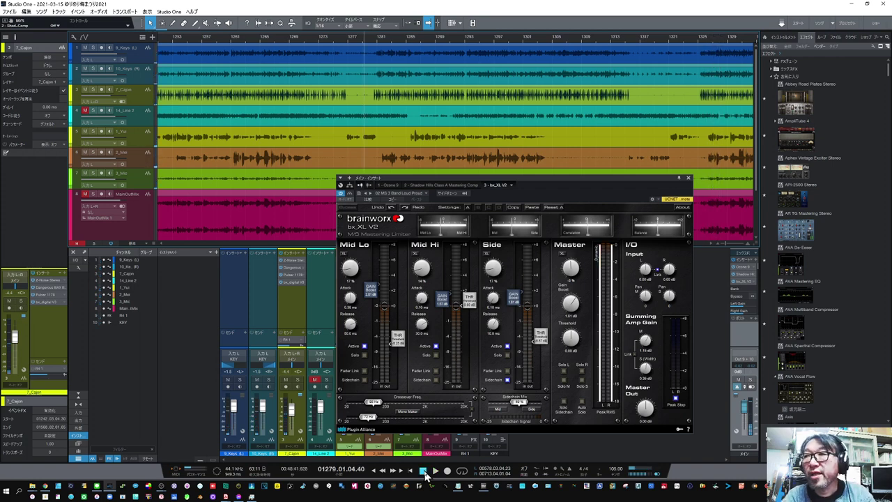